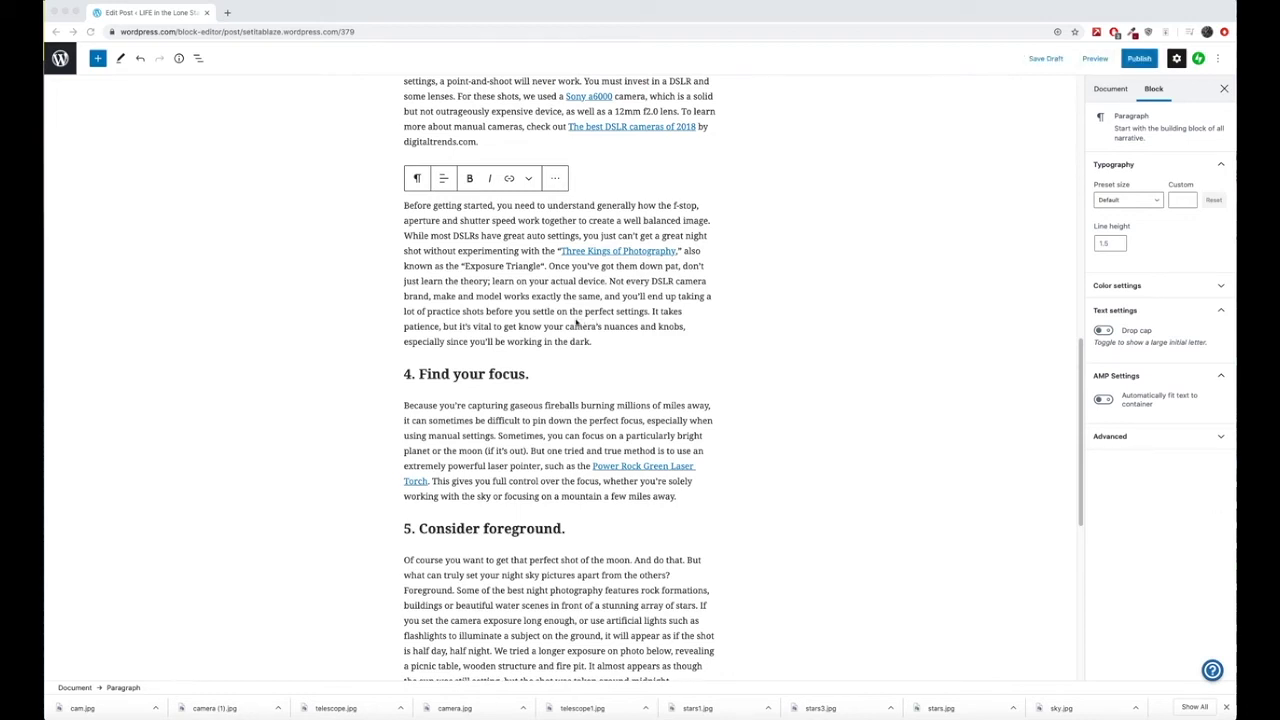
Insert an empty Gallery block after the Know Your Settings paragraph, above Find your focus
key(super+Tab)
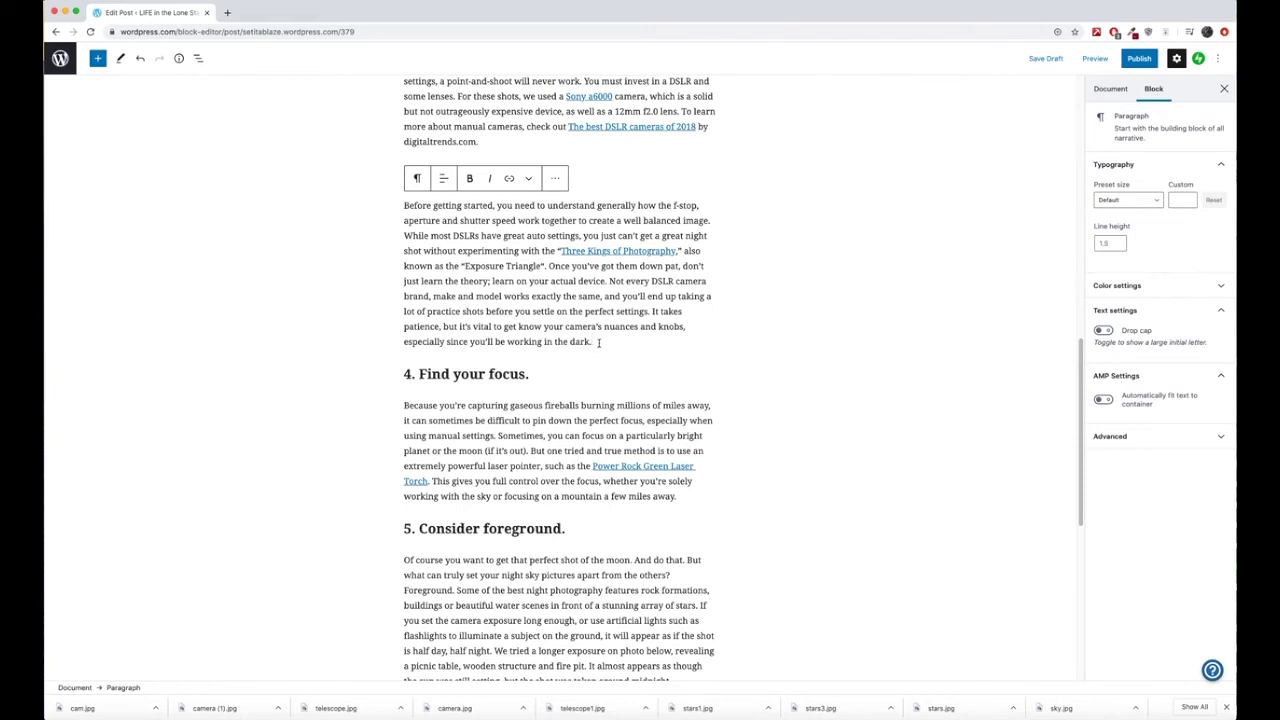
key(Return)
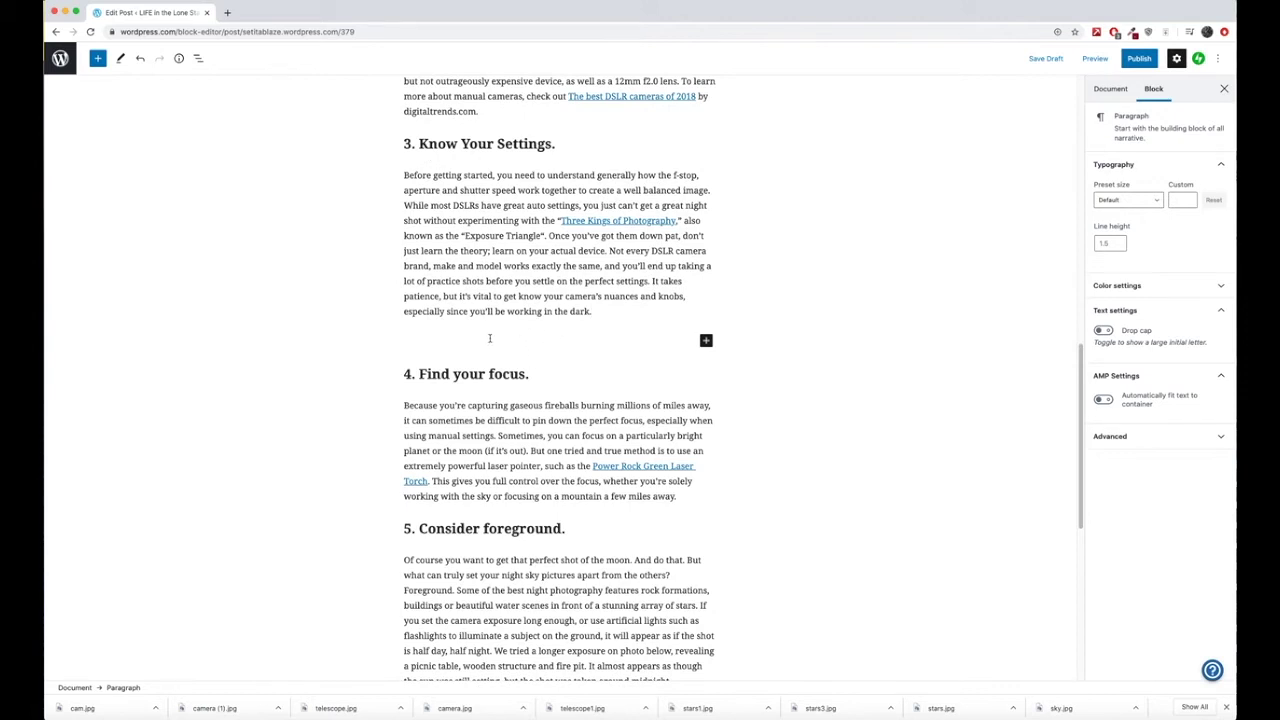
click(706, 341)
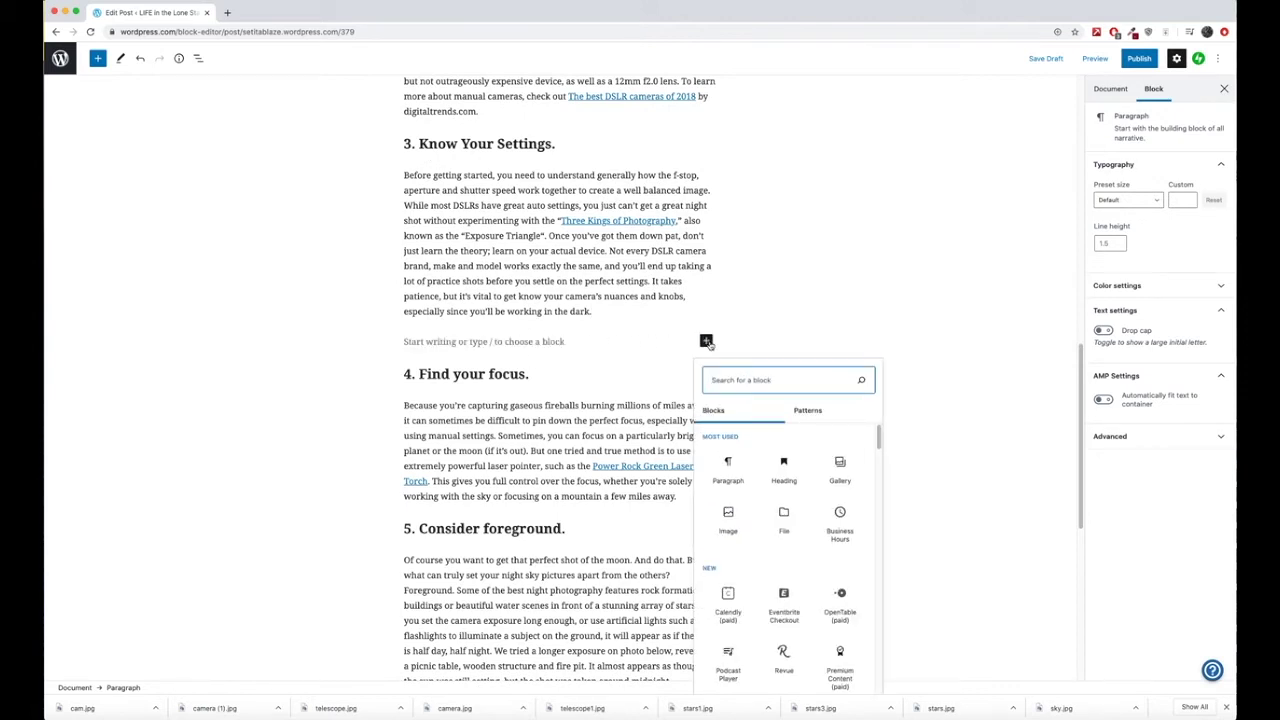
scroll(757, 496, down, 5)
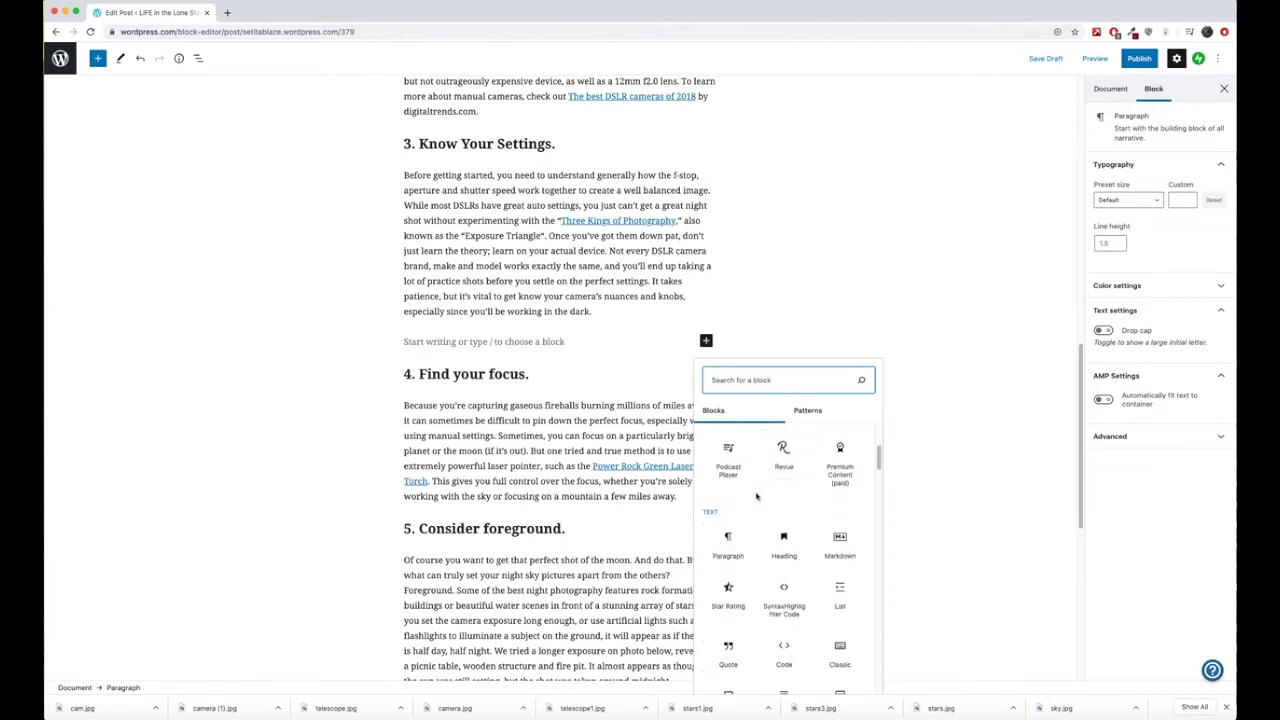
scroll(757, 496, down, 5)
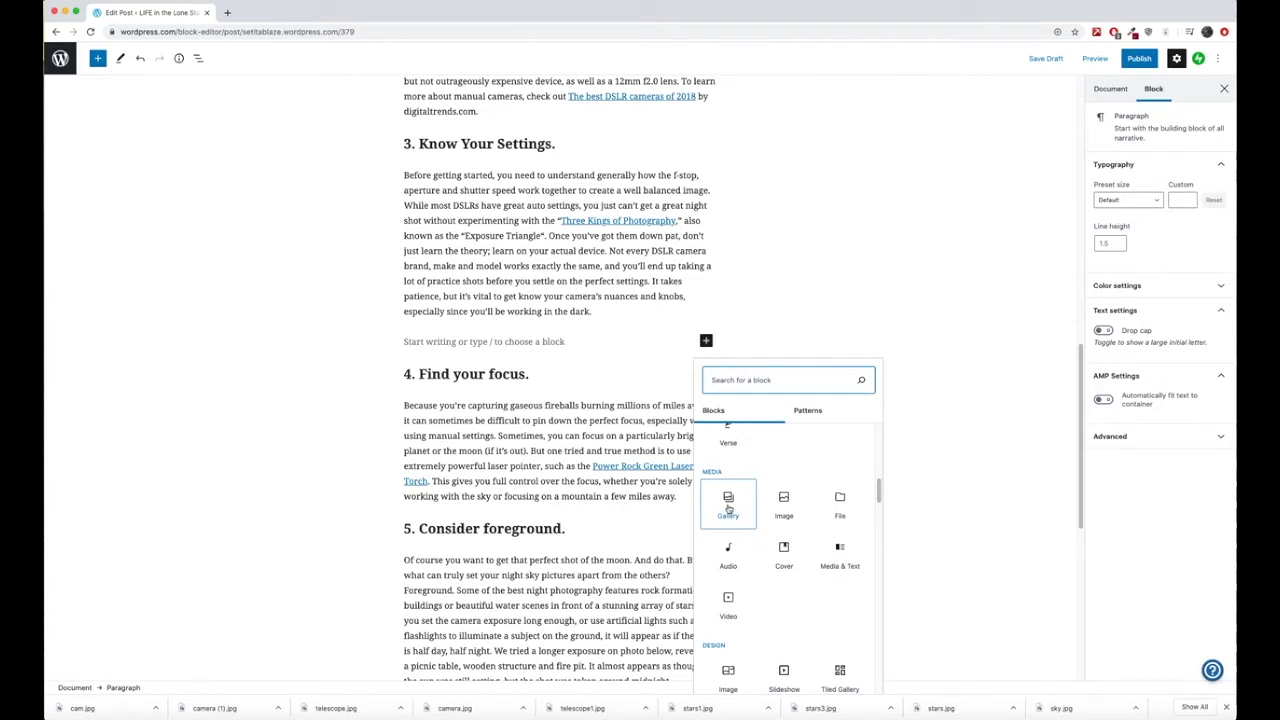
click(728, 508)
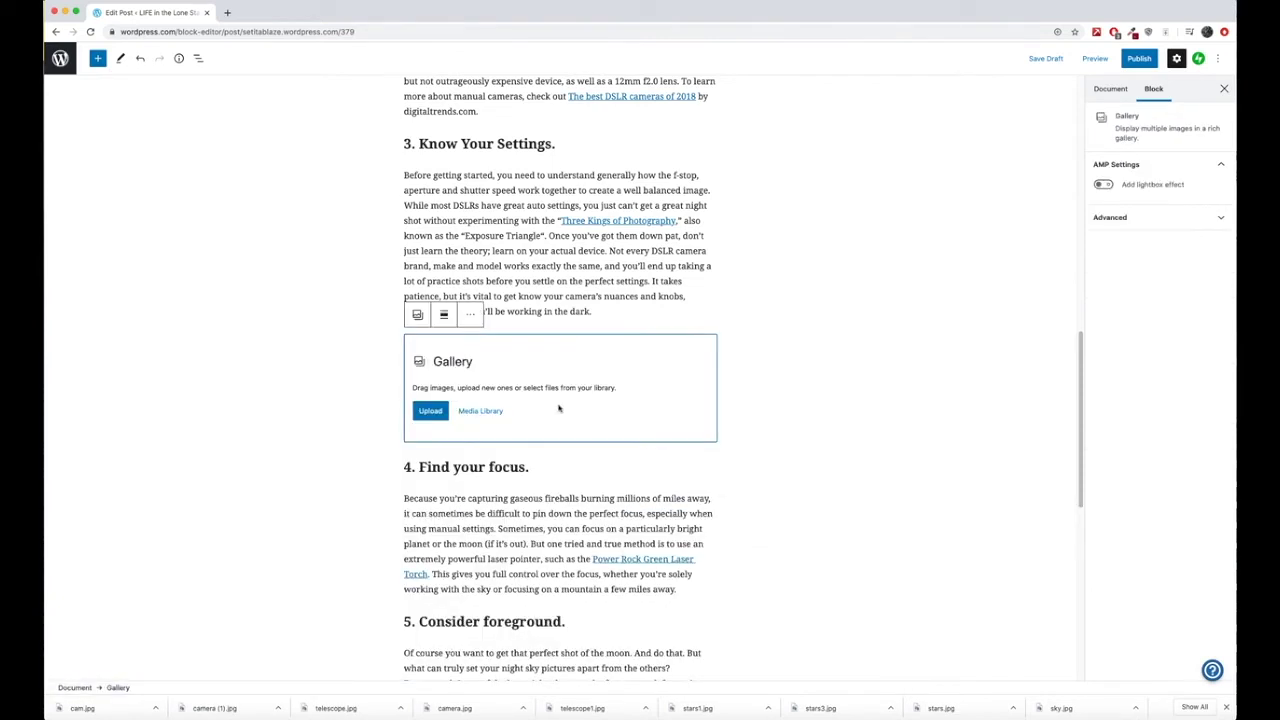
Upload cam.jpg, camera (1).jpg and telescope.jpg from Downloads into the empty gallery
click(431, 412)
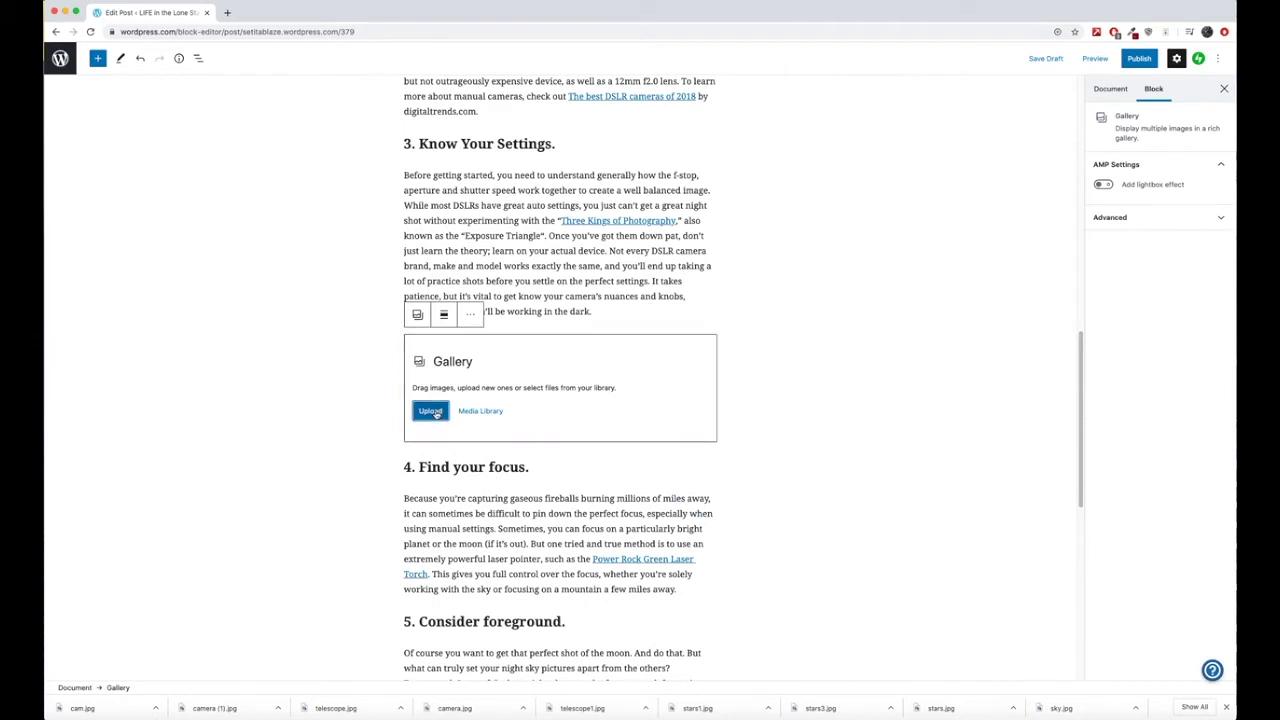
click(558, 81)
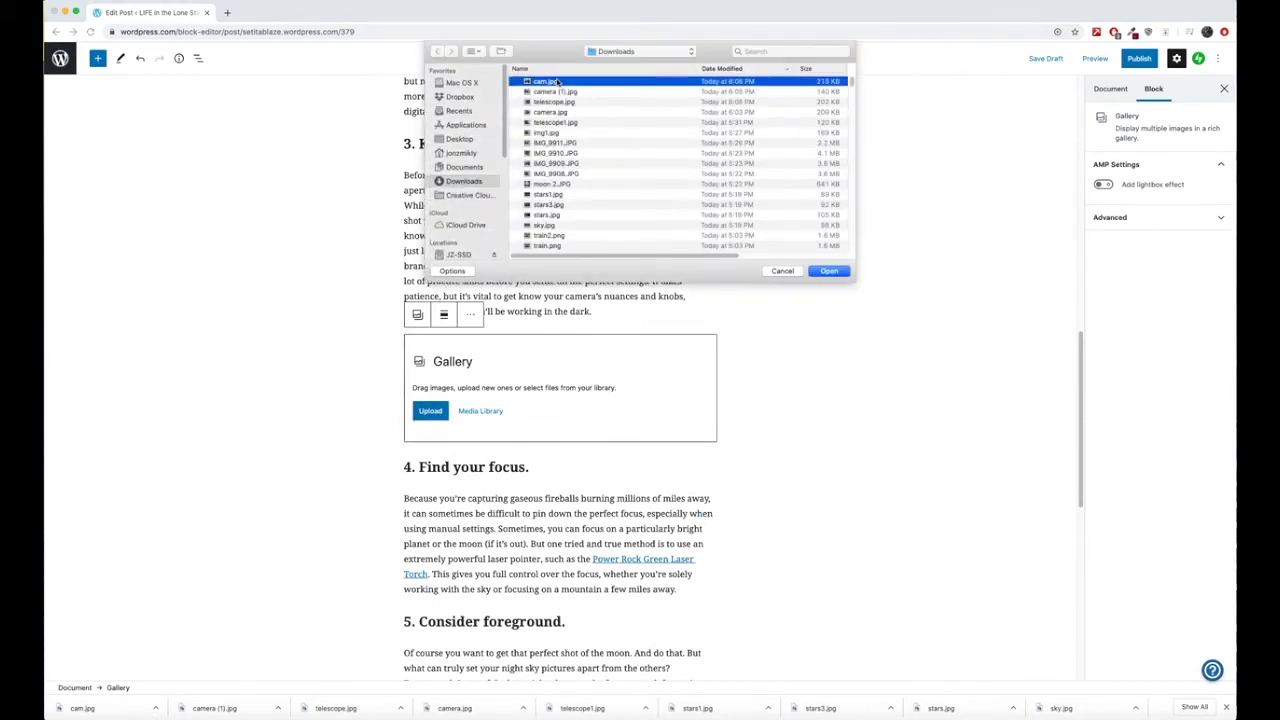
shift+click(558, 92)
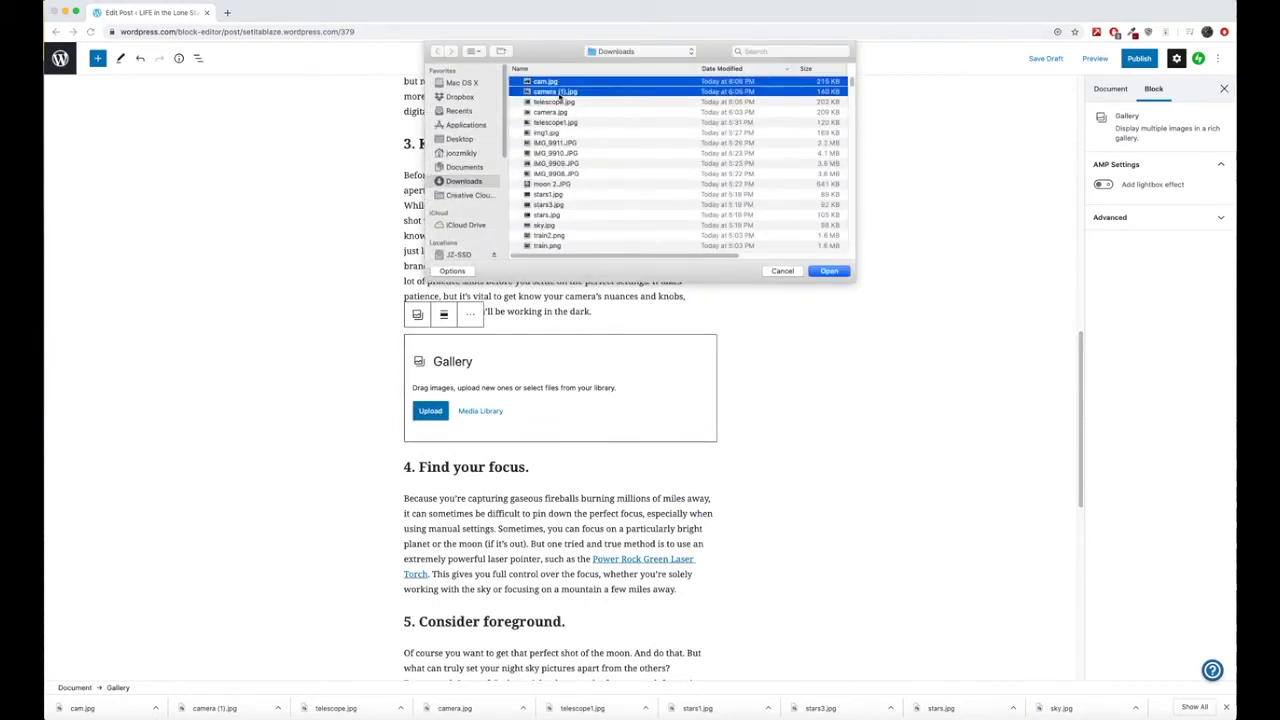
shift+click(563, 102)
click(828, 272)
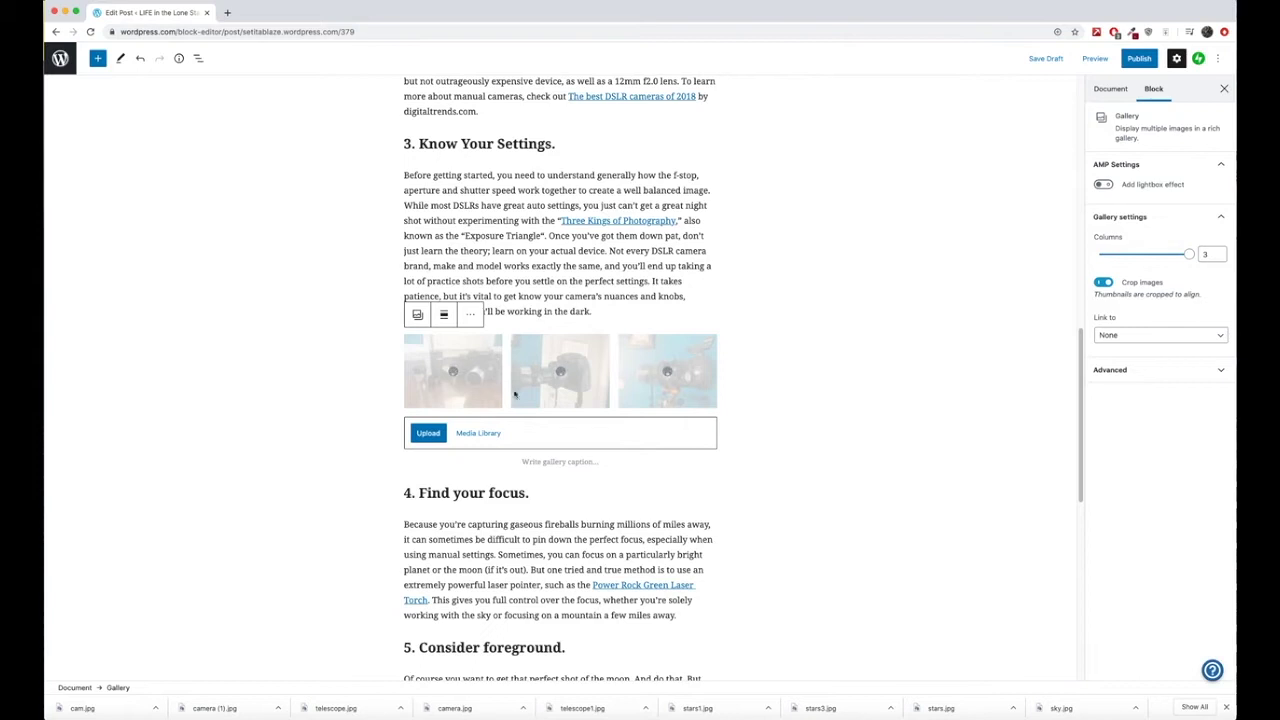
Insert six Media Library photos: two night skies, the moon, two telescopes and a camera on wood
click(480, 433)
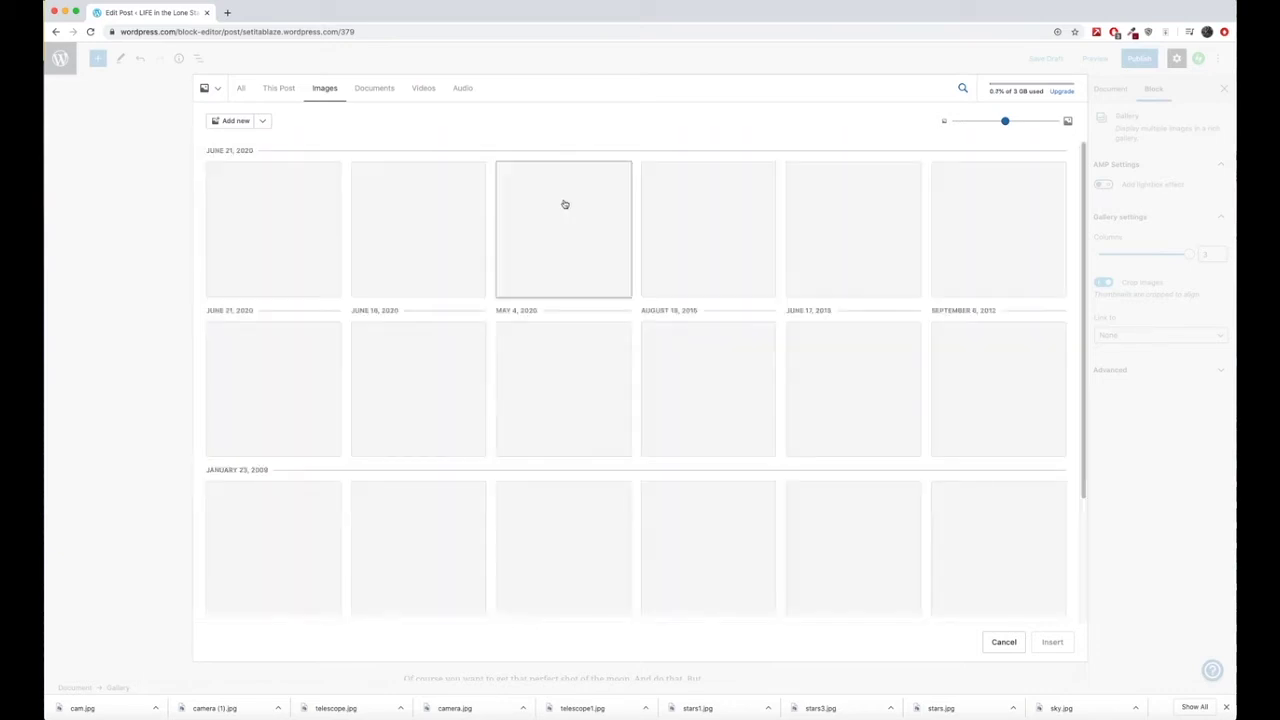
click(290, 221)
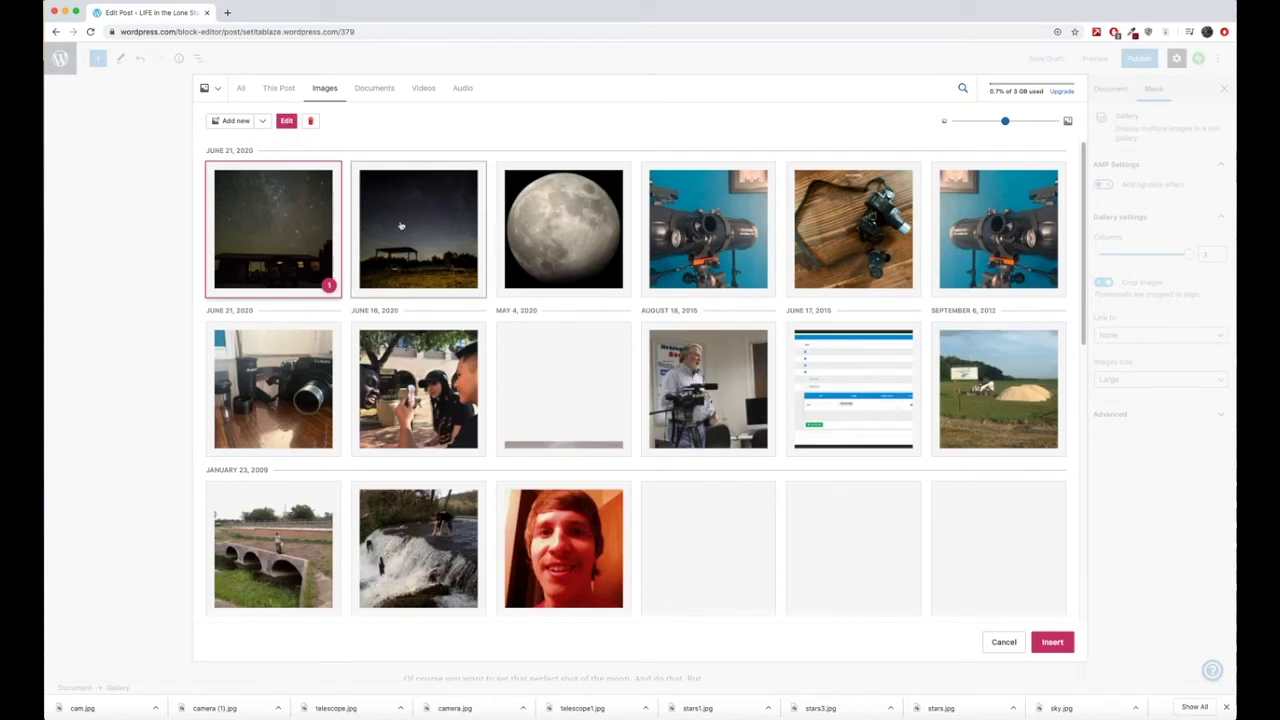
click(420, 228)
click(567, 228)
click(710, 230)
click(813, 232)
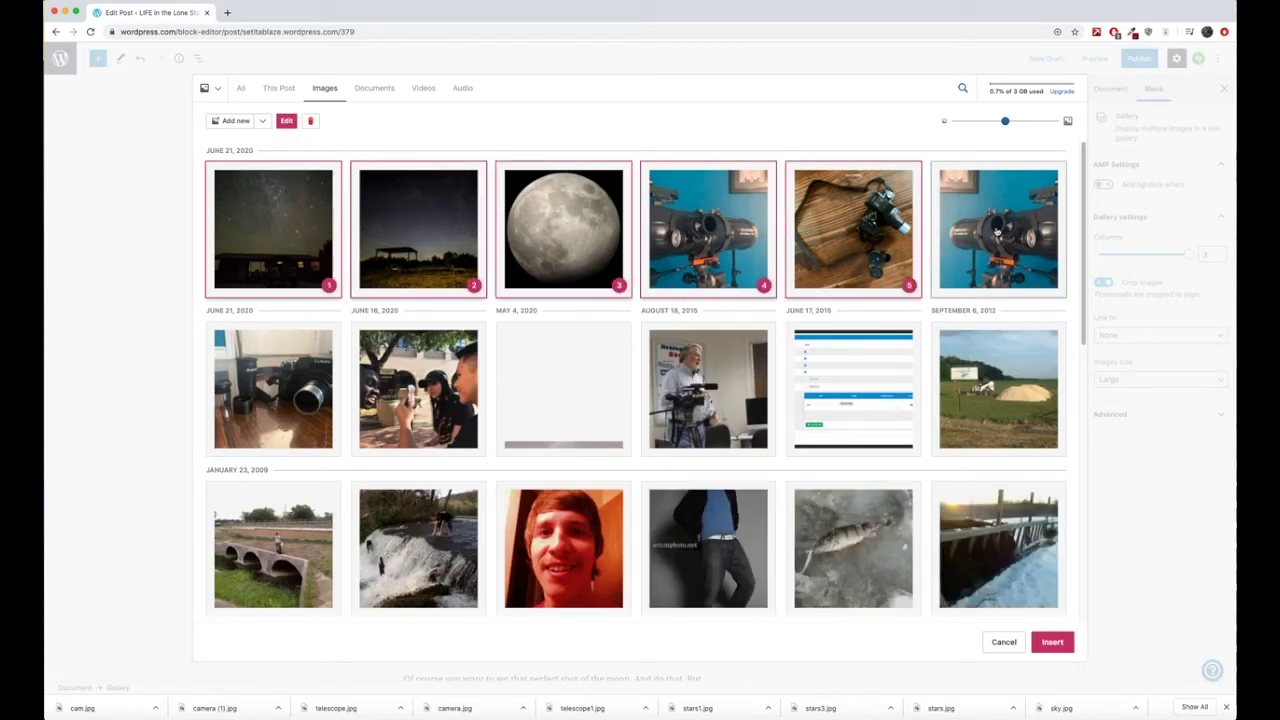
click(991, 228)
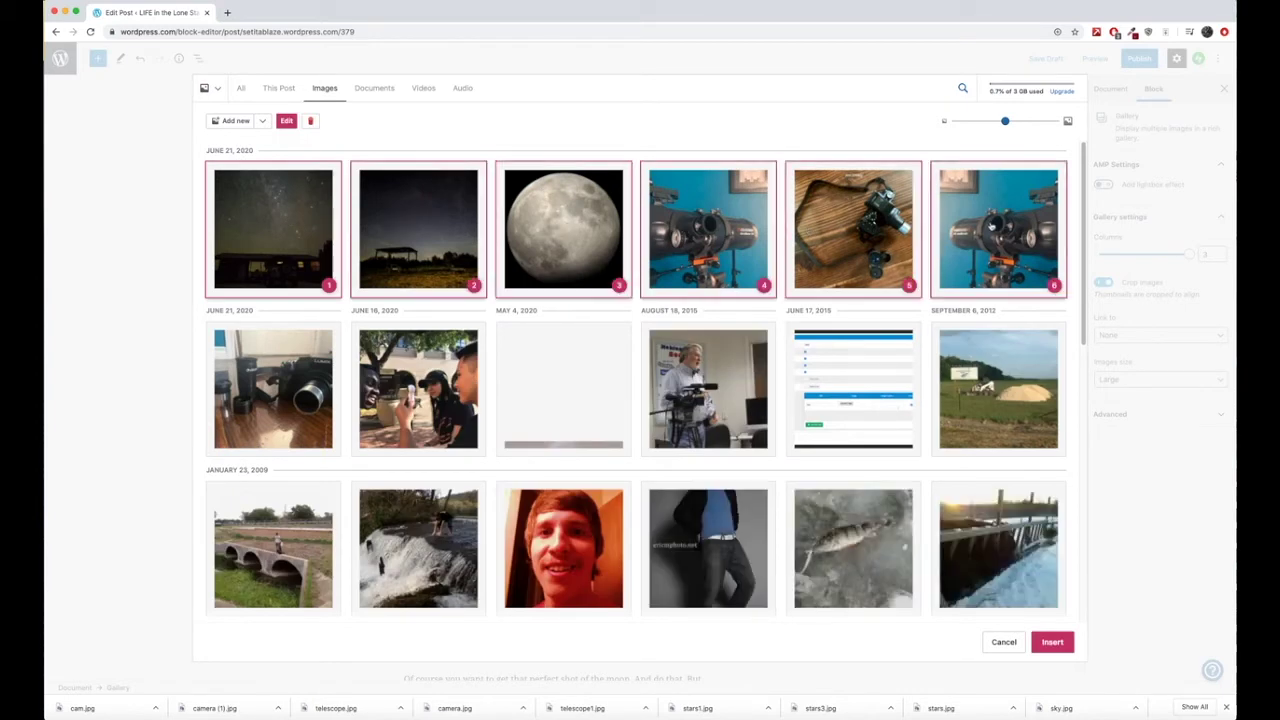
click(1052, 642)
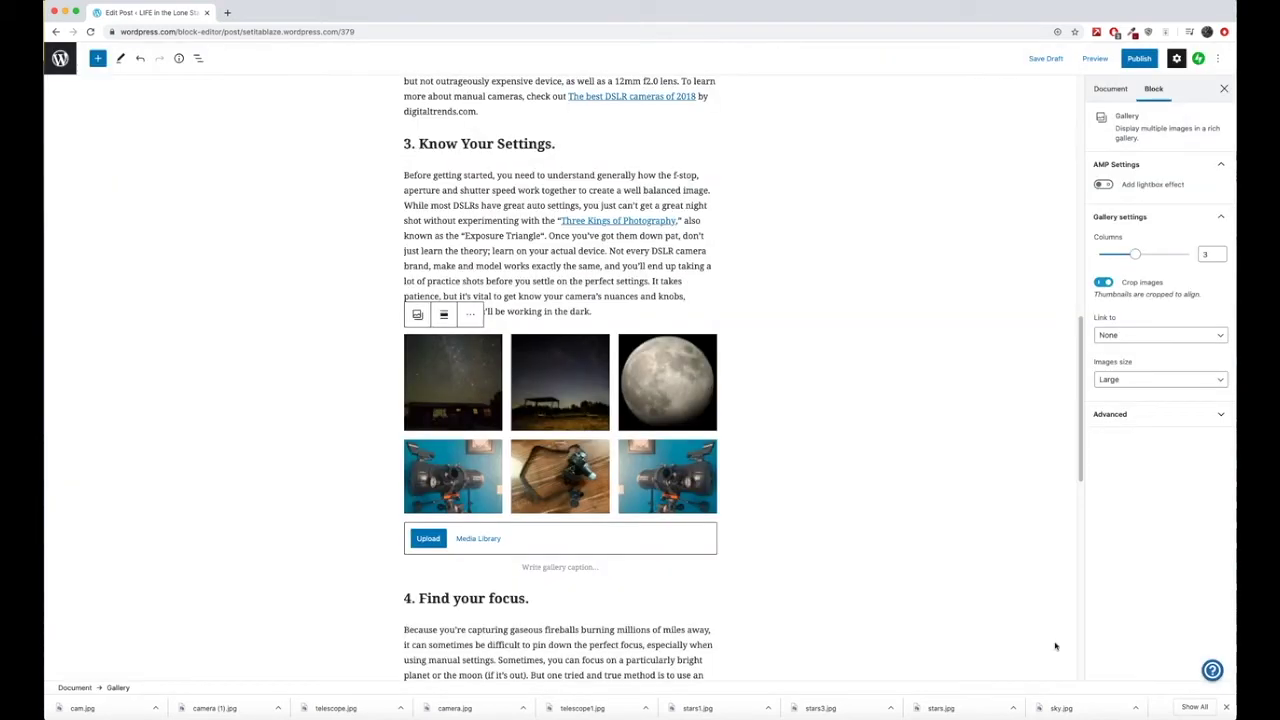
Select the first photo of the three-image camera gallery and open its Write caption field
click(500, 394)
click(545, 394)
click(652, 393)
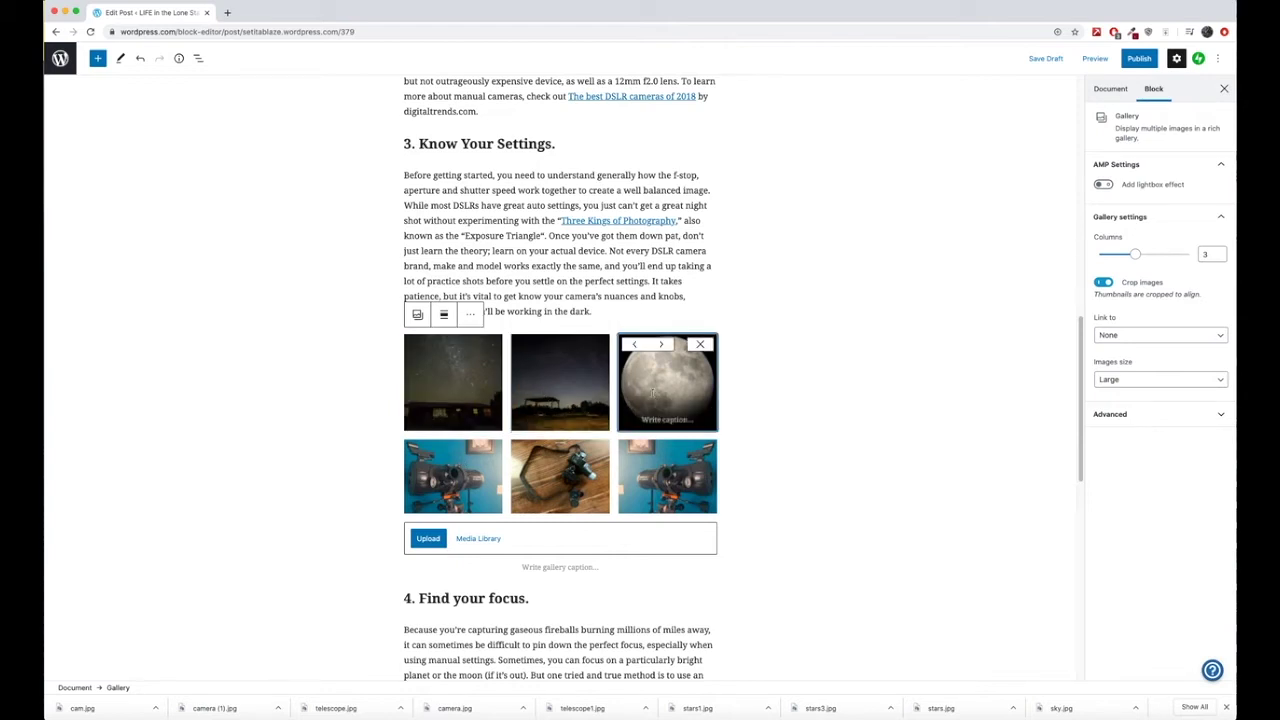
click(600, 303)
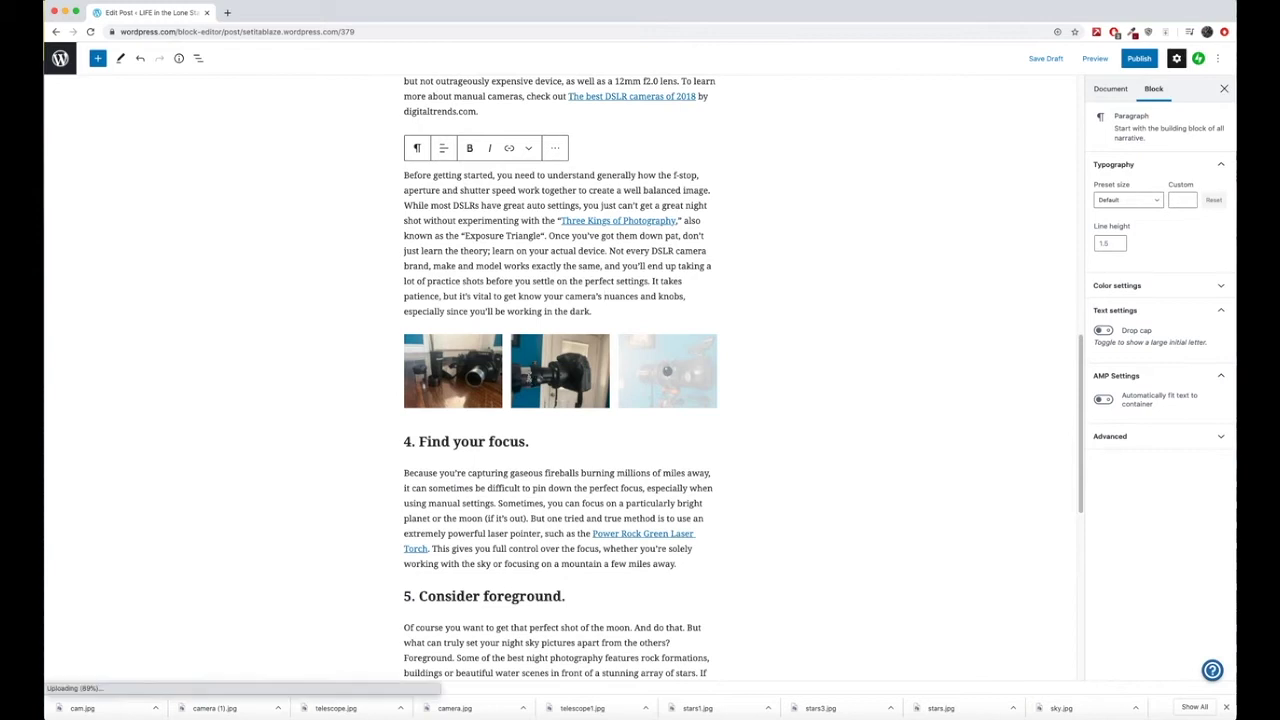
click(531, 378)
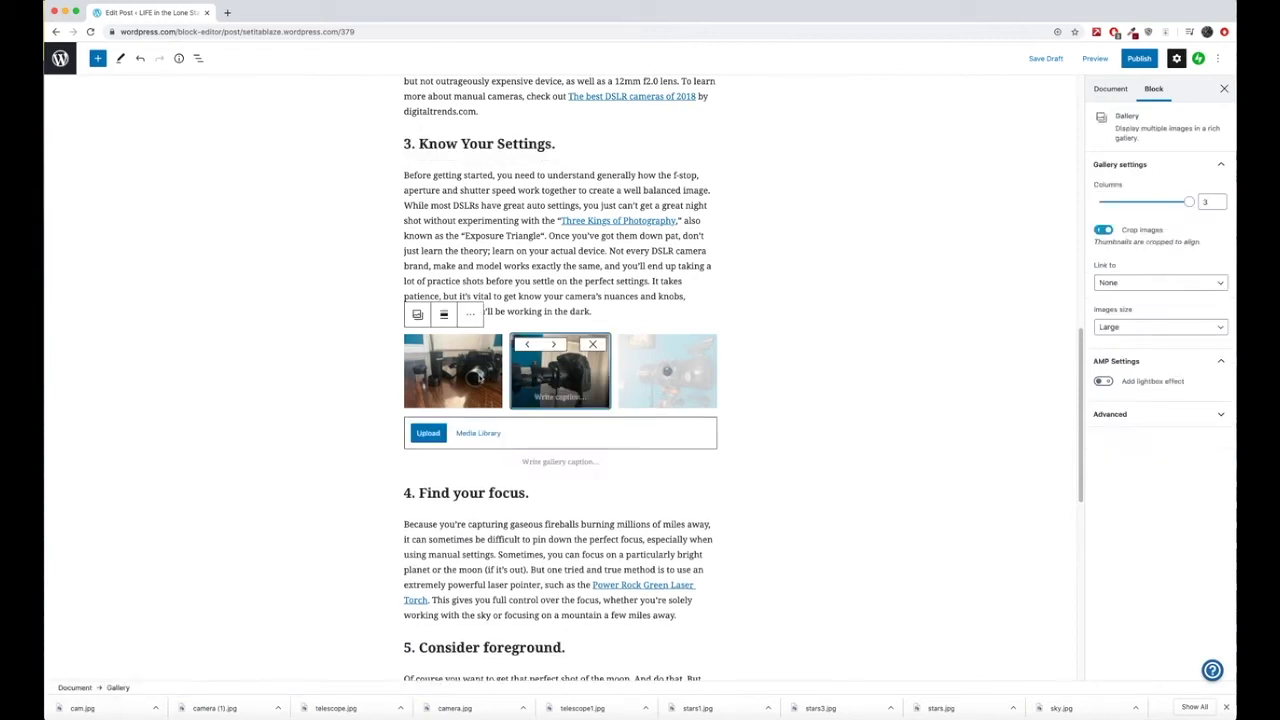
click(470, 377)
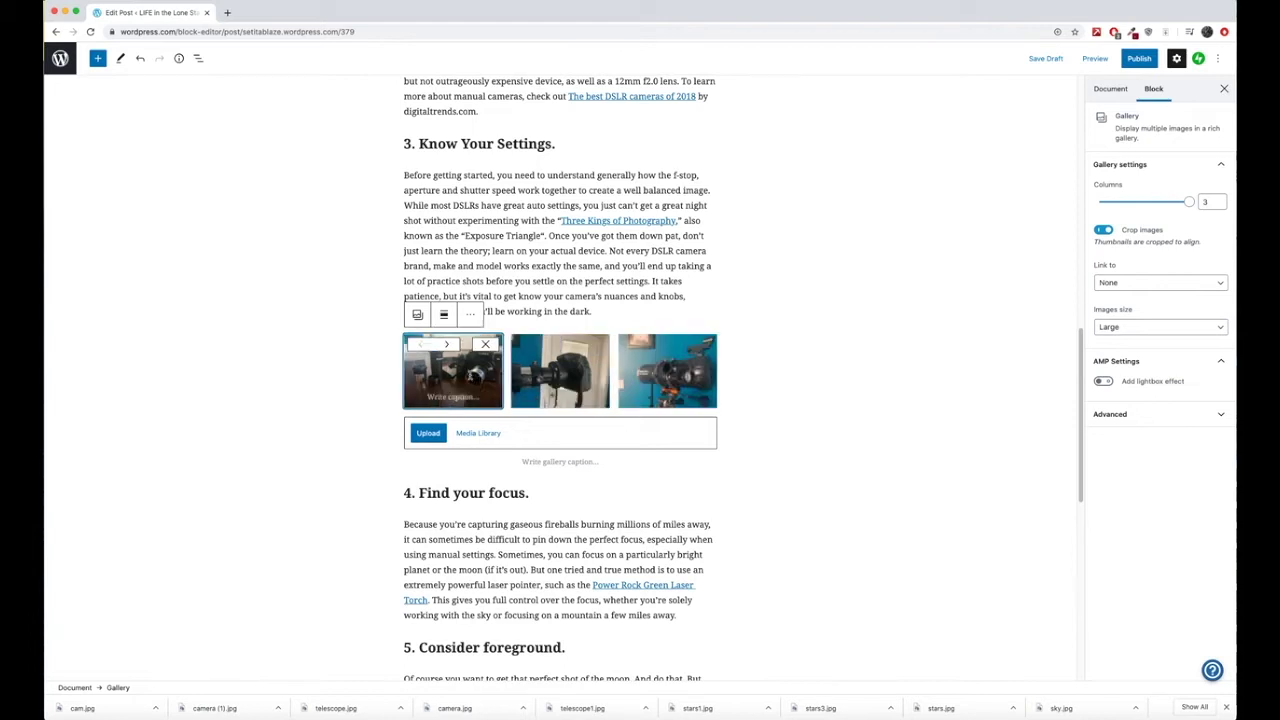
click(462, 397)
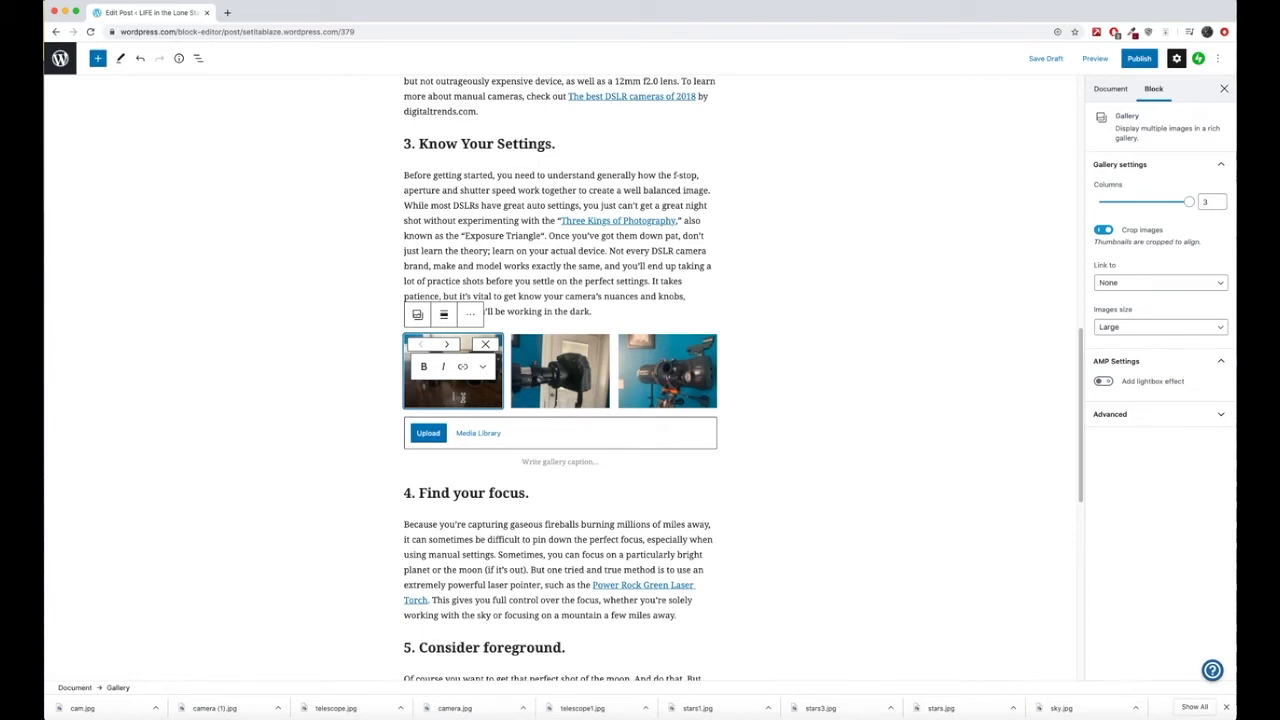
Type 'Certain lenses are required for night photography' as the first gallery photo's caption
click(503, 290)
click(456, 395)
click(456, 395)
text(Cert)
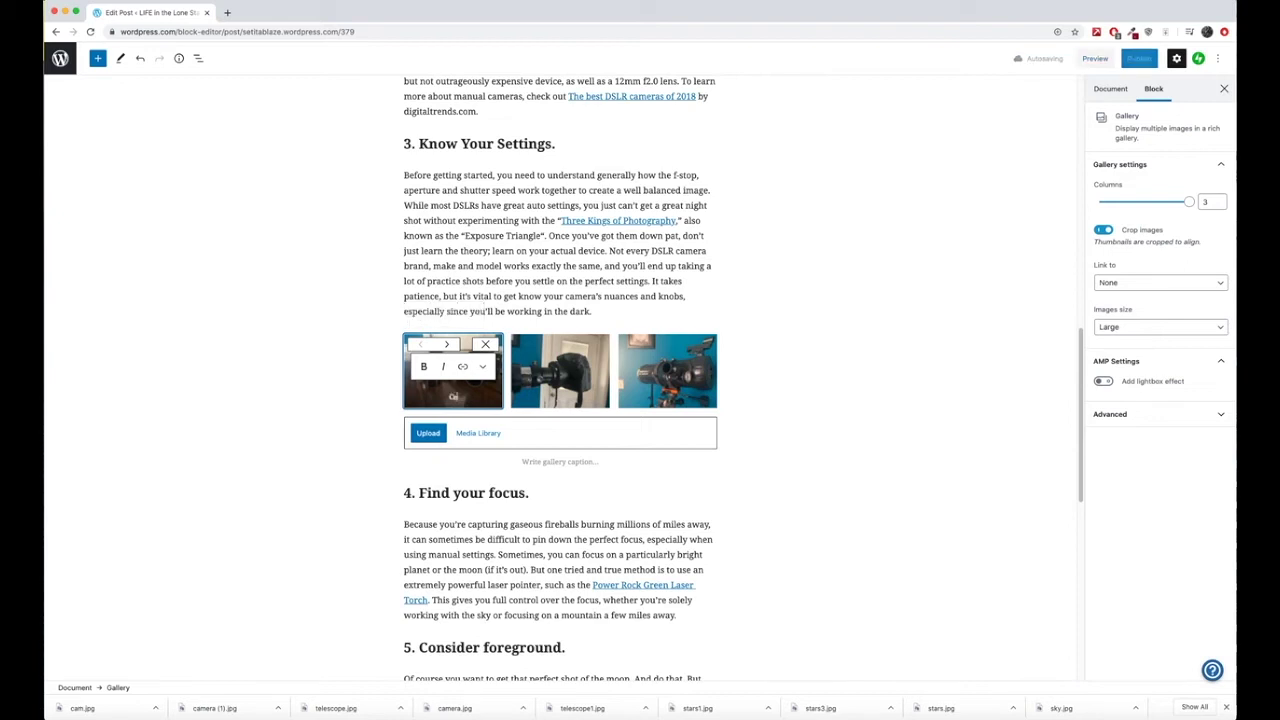
text(ain lens)
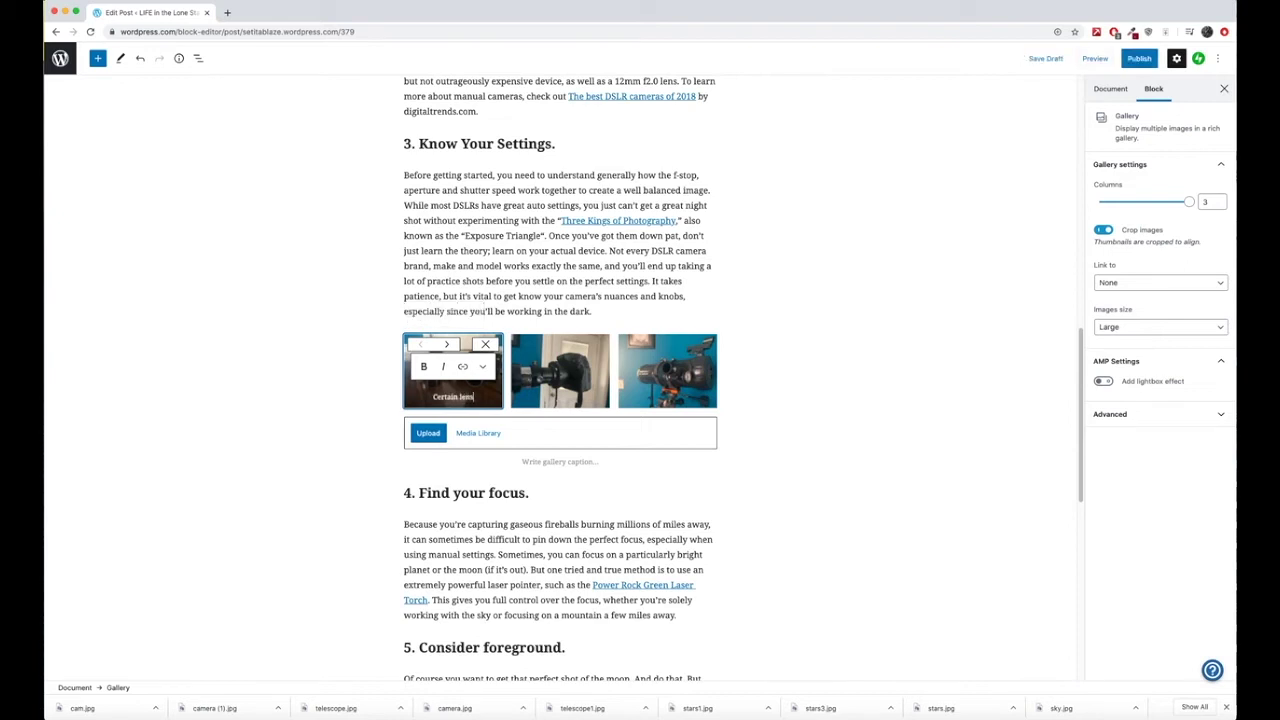
text(es are required for)
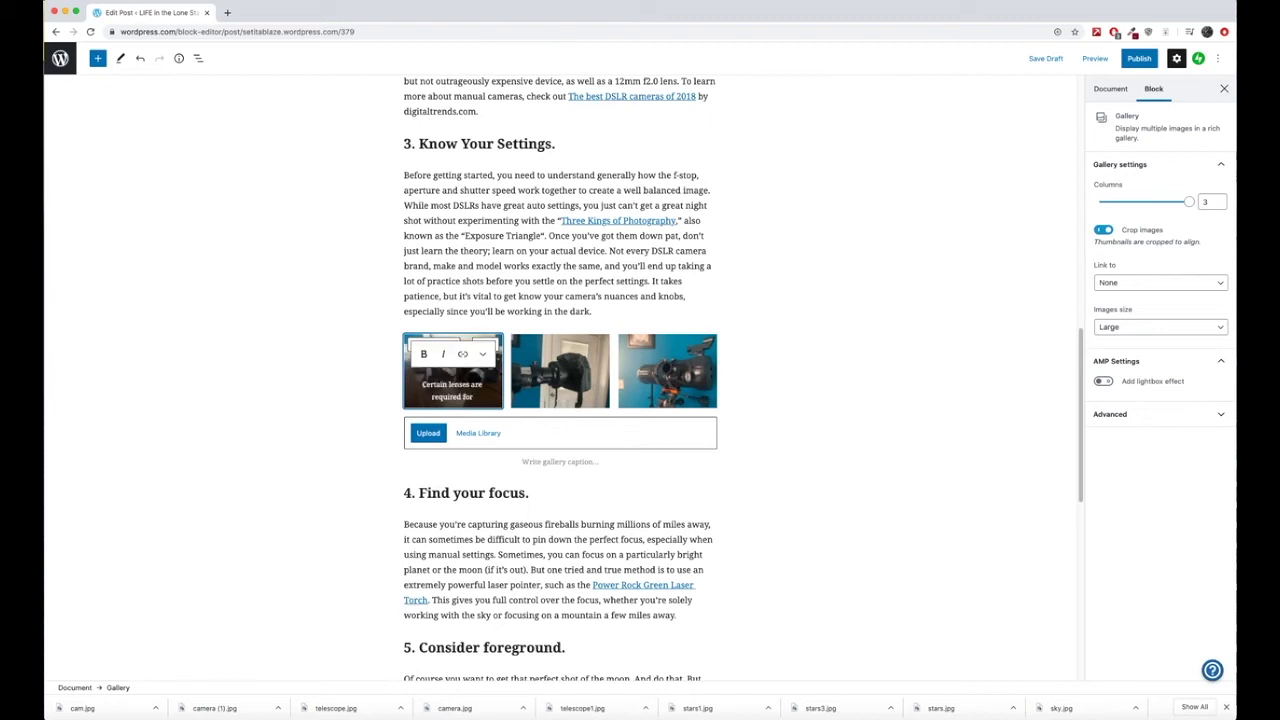
text( night photogrpahy)
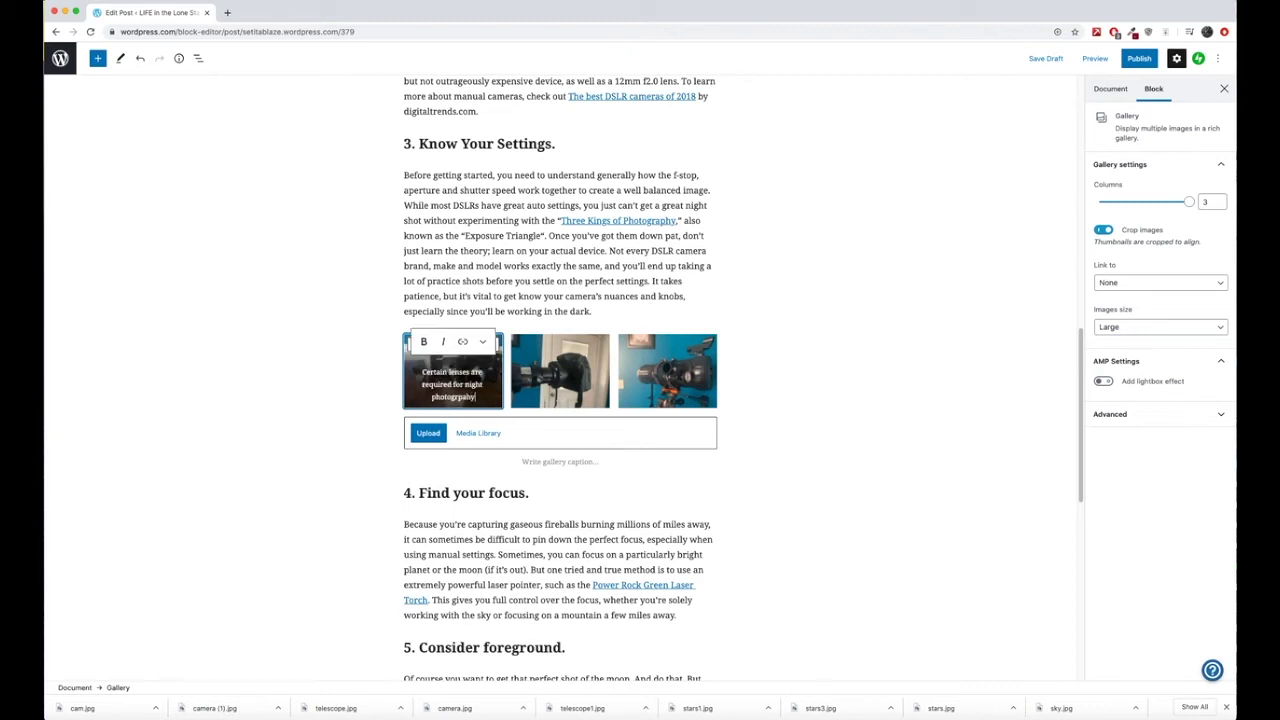
text(aphy)
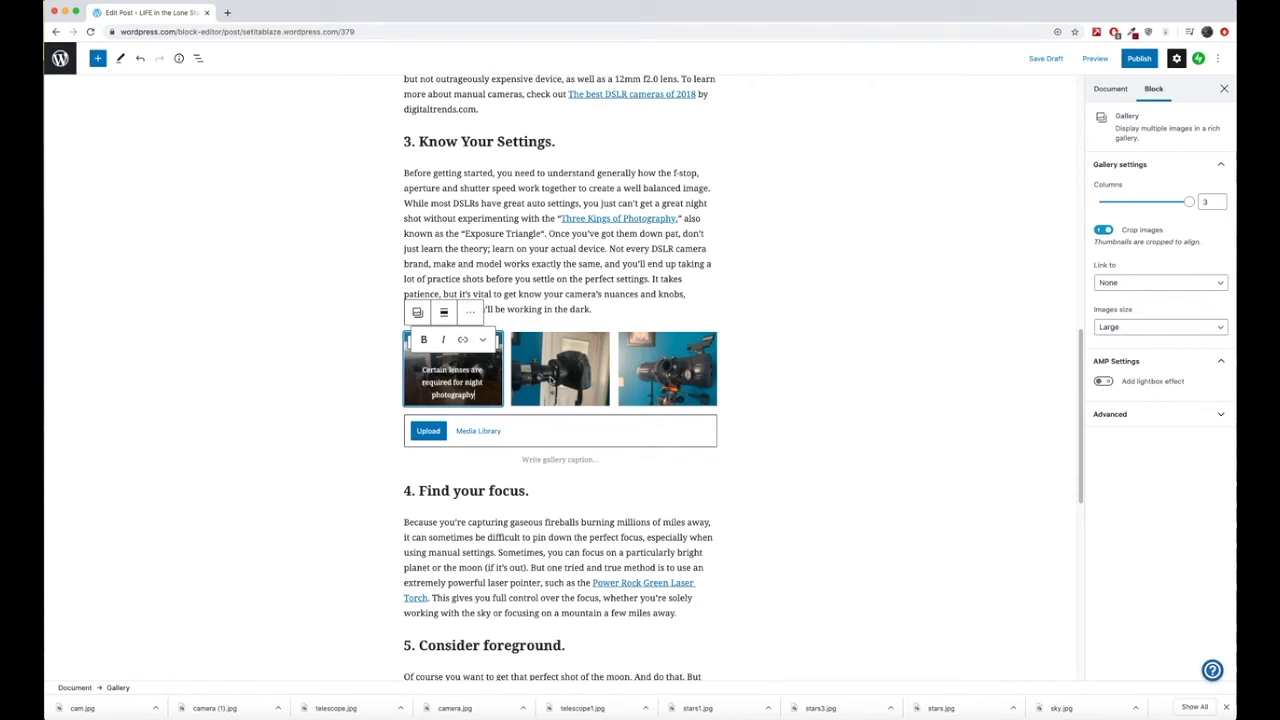
click(553, 380)
Caption photo two 'Here, the camera is attached to the telescope' and photo three 'This is a Celestron telescope'
click(558, 394)
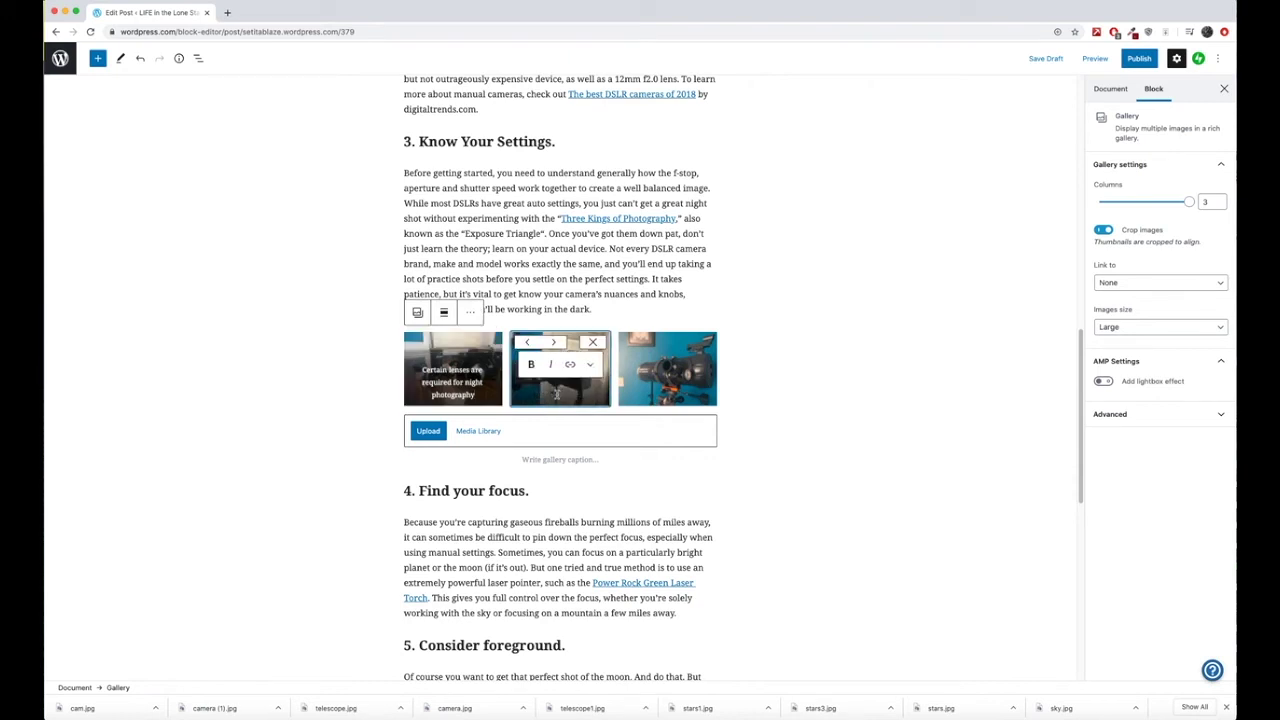
text(Here, the)
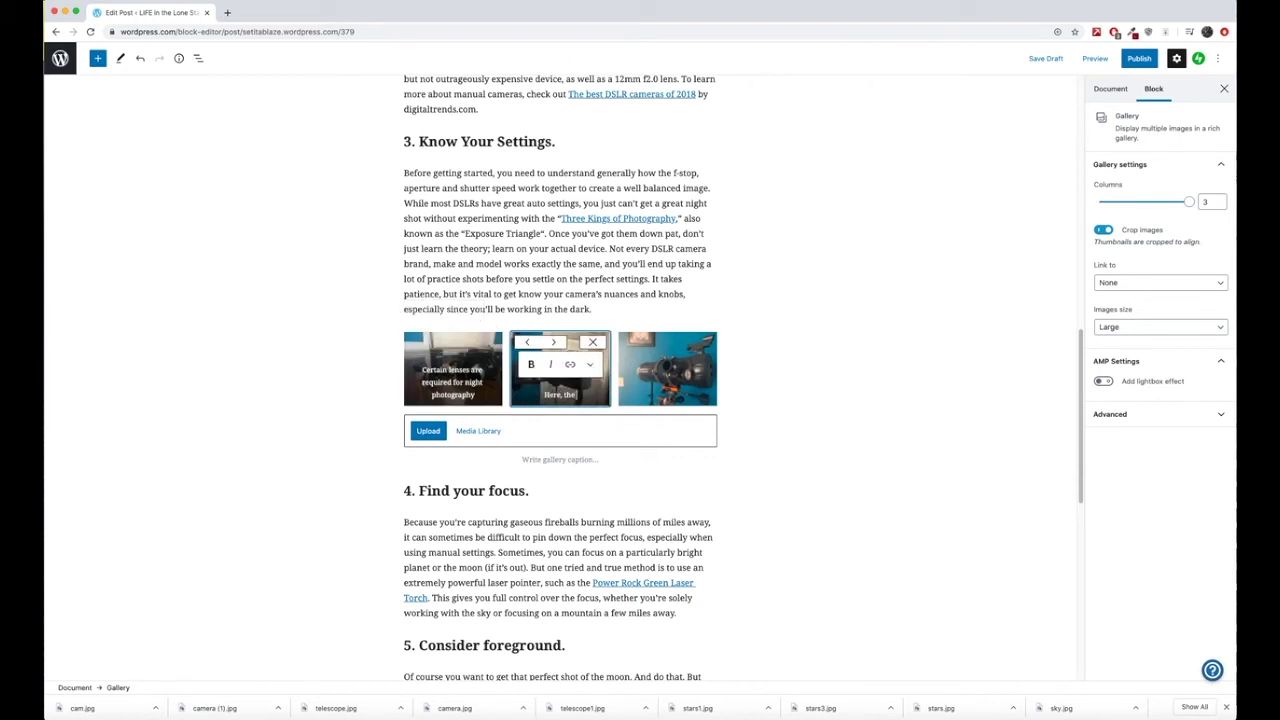
text( camera ss attached t)
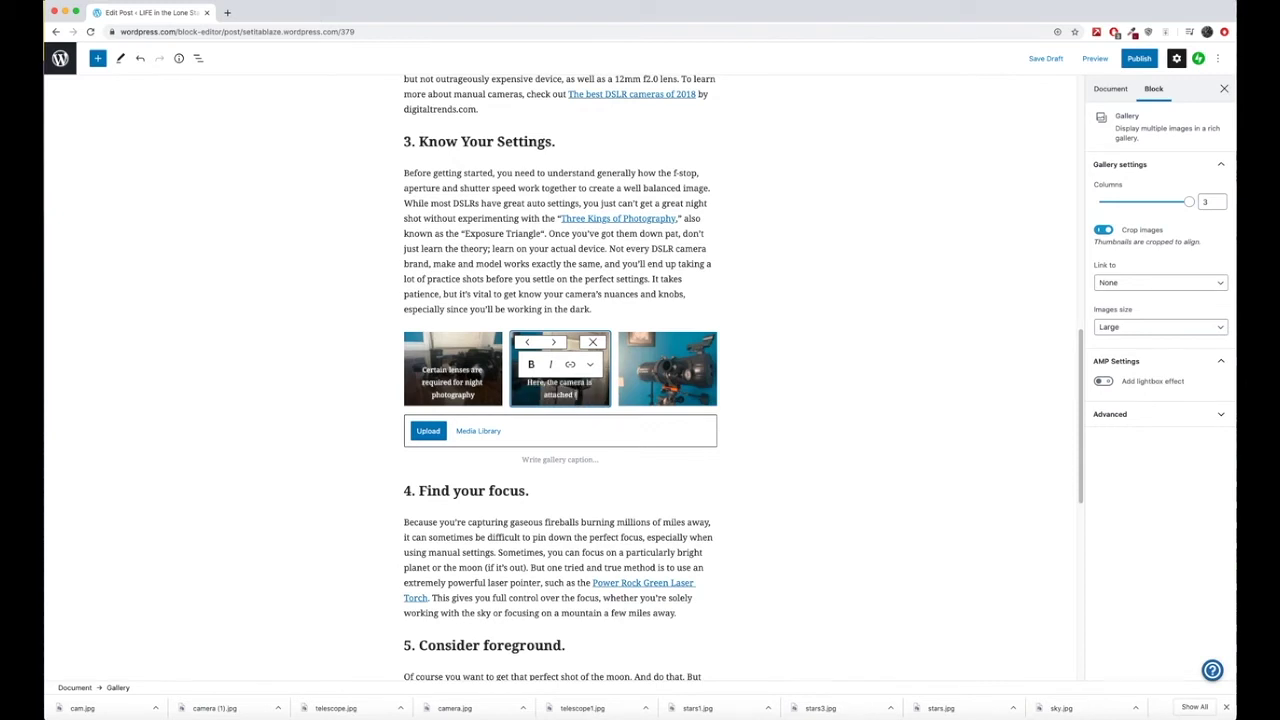
text(o the telescope)
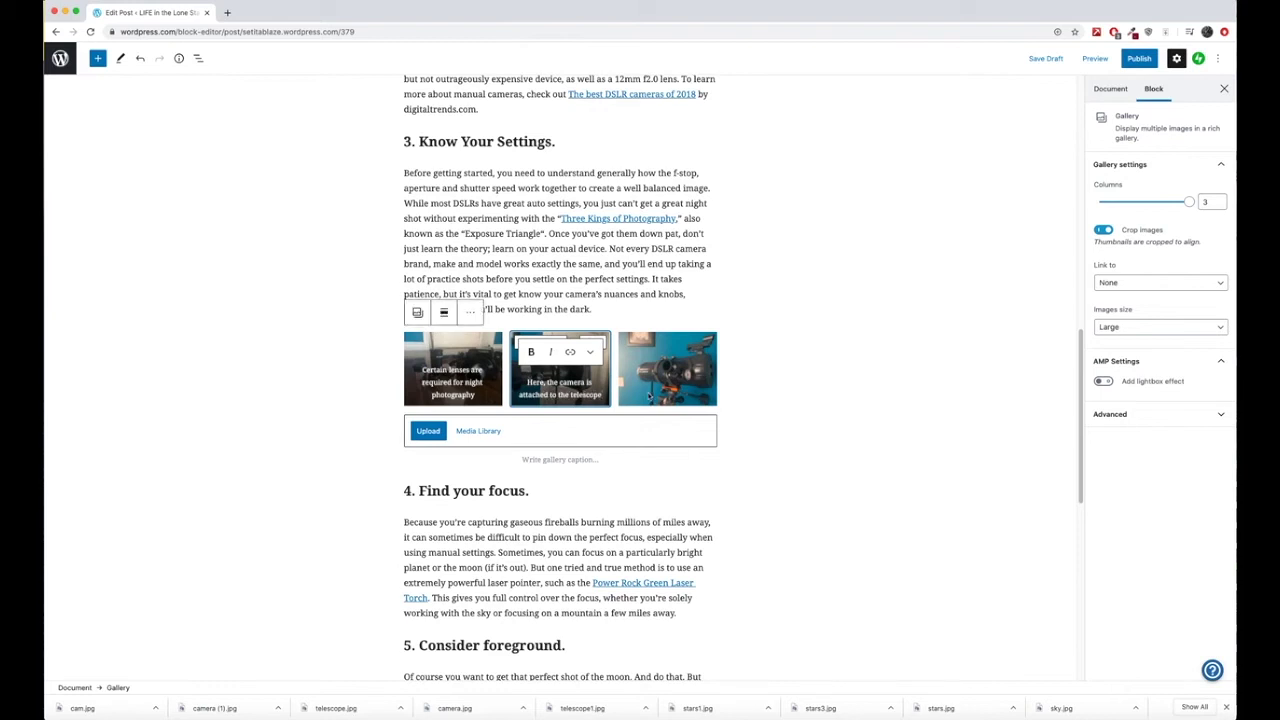
click(661, 394)
text(Th)
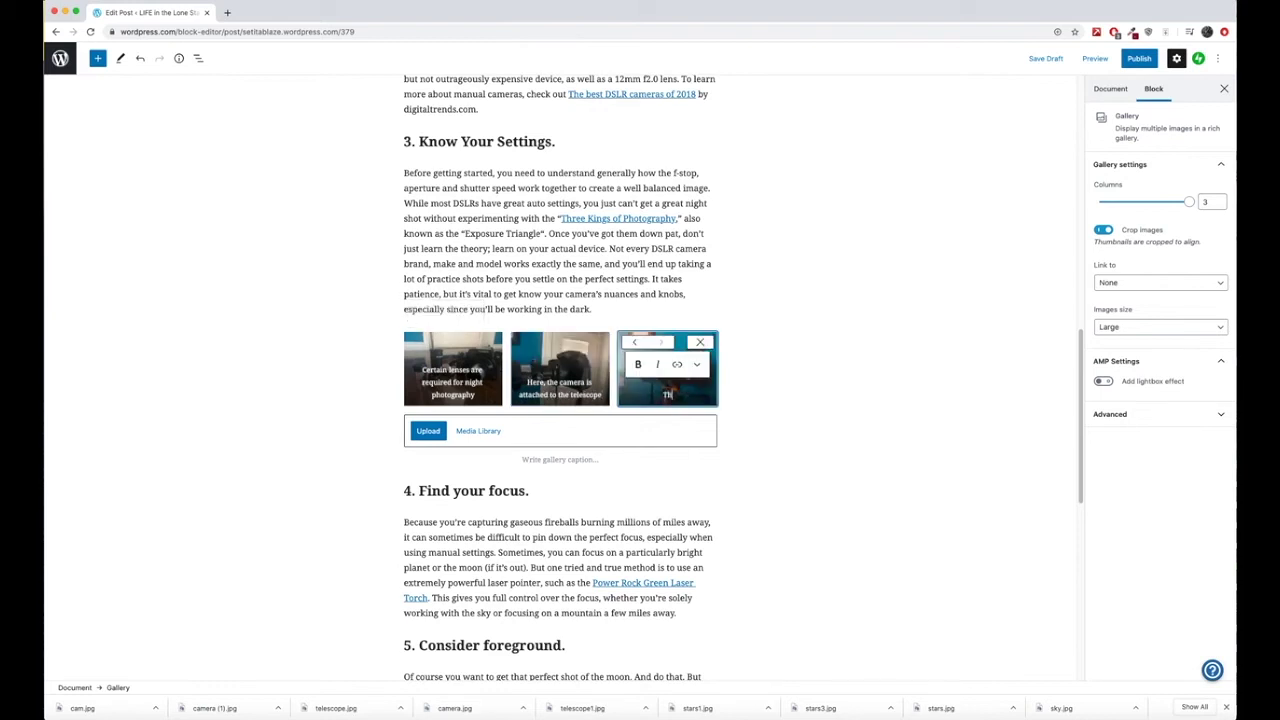
text(is is a Celestron telescope)
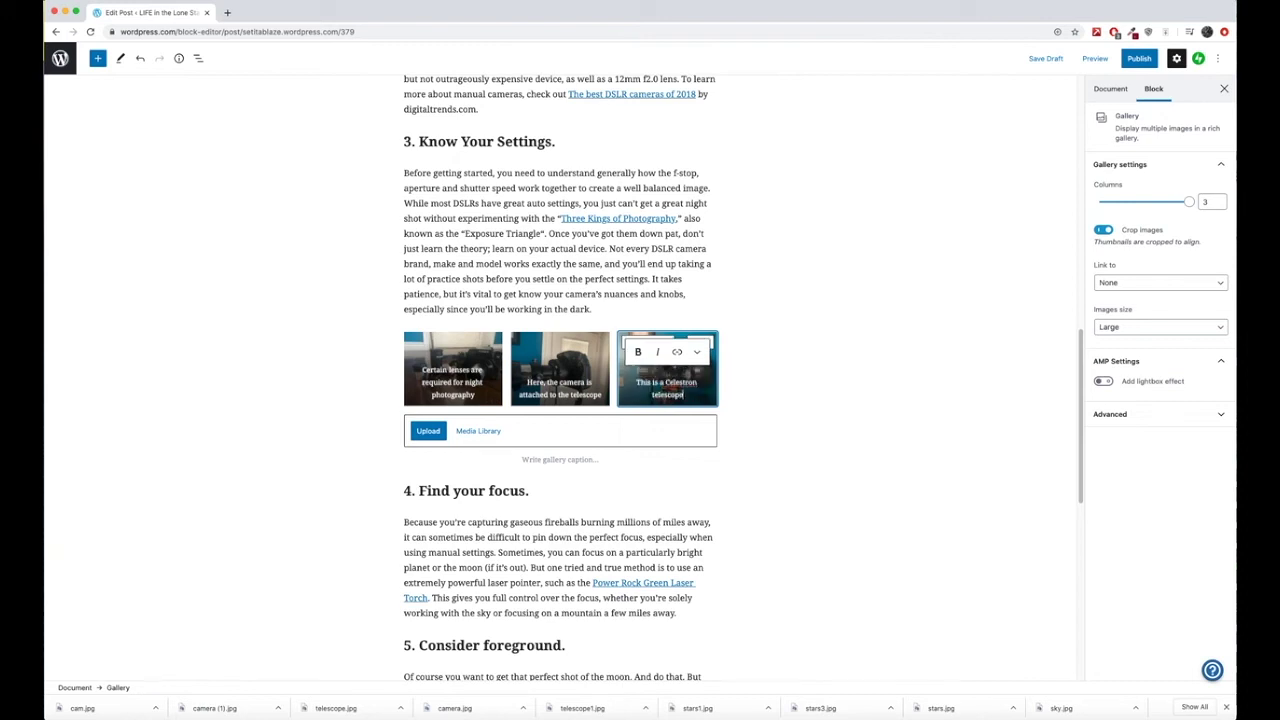
click(532, 248)
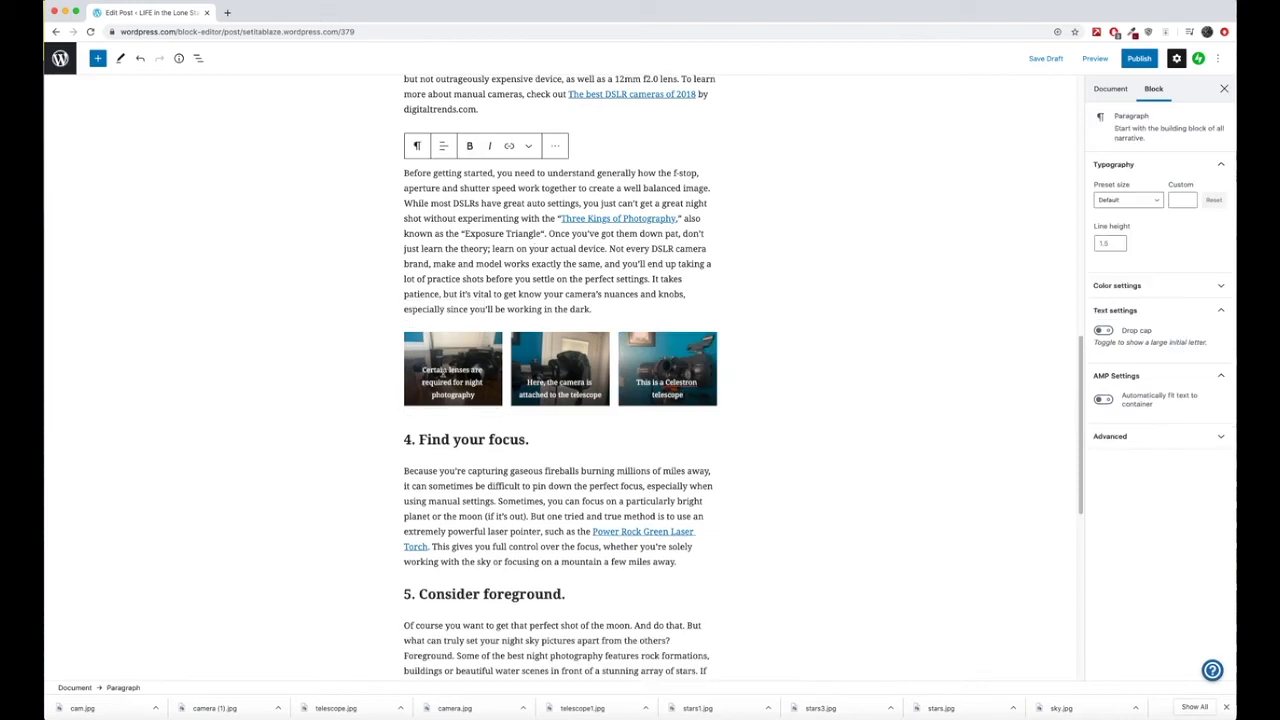
Reselect the gallery and open the site's Media Library to add images
click(556, 370)
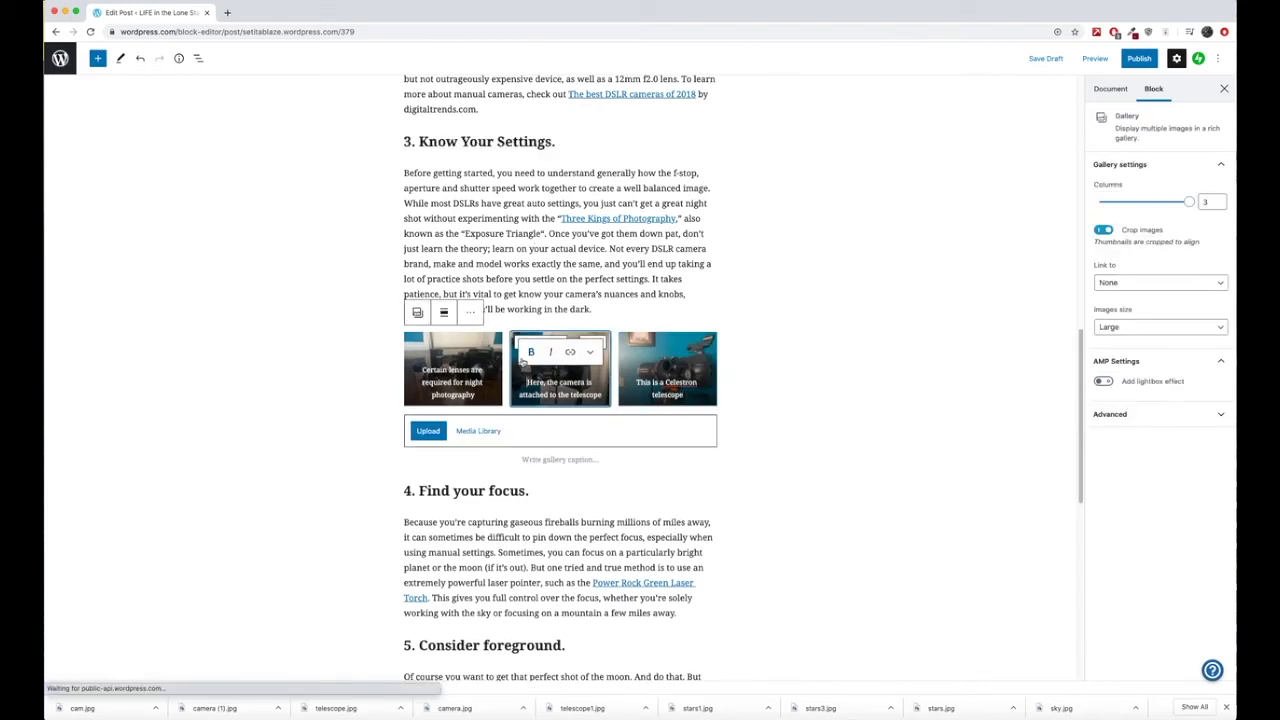
click(485, 362)
click(438, 432)
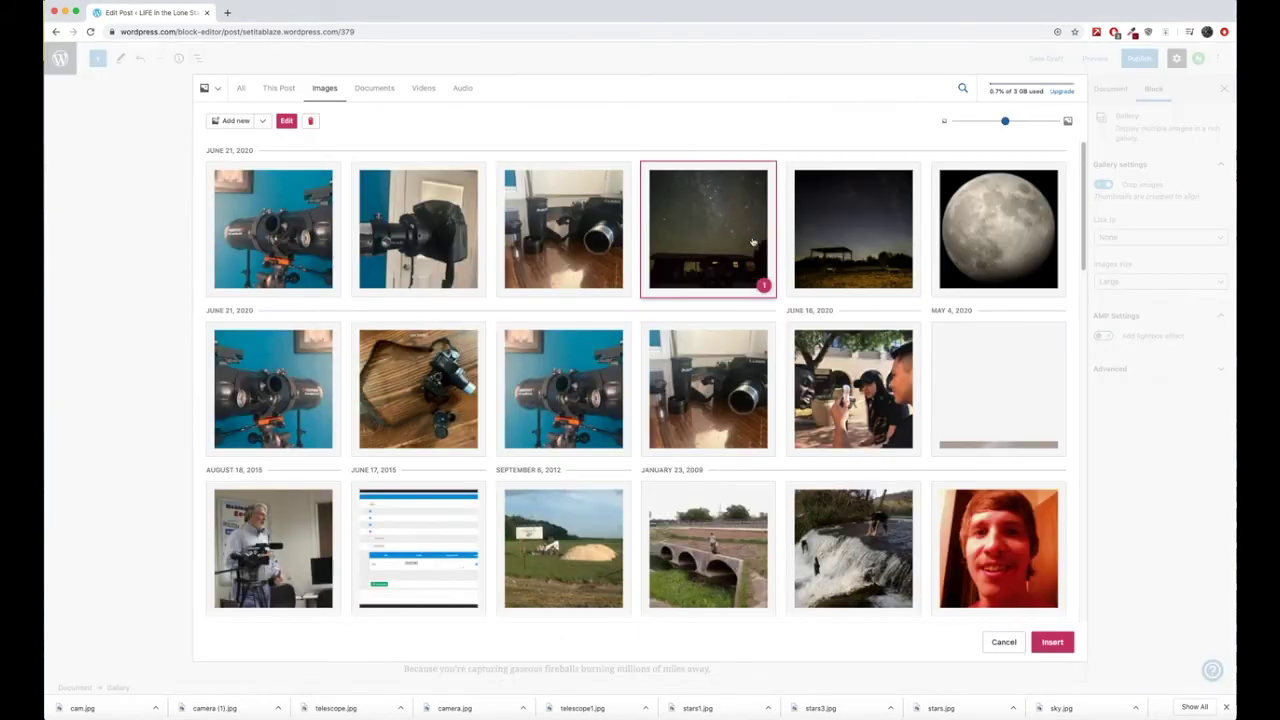
click(756, 262)
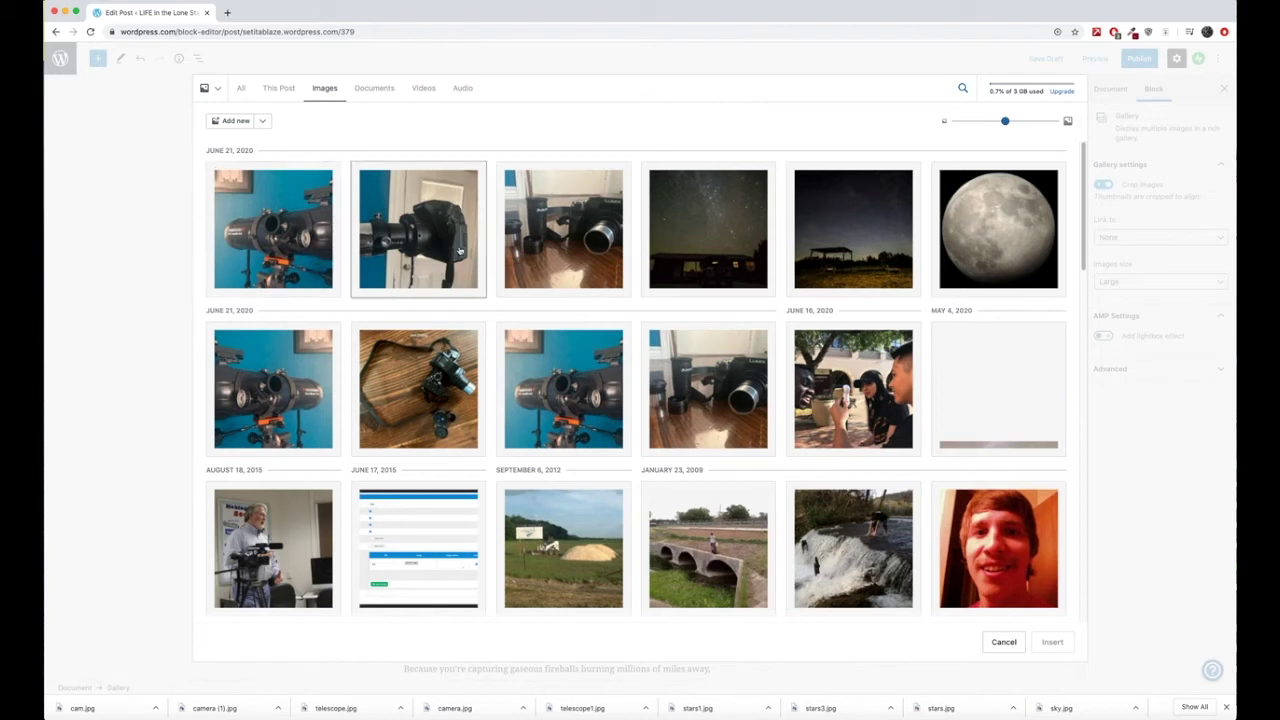
Insert two night skies, the moon, a telescope and two camera photos, dropping the duplicate telescope
click(722, 247)
click(851, 246)
click(973, 239)
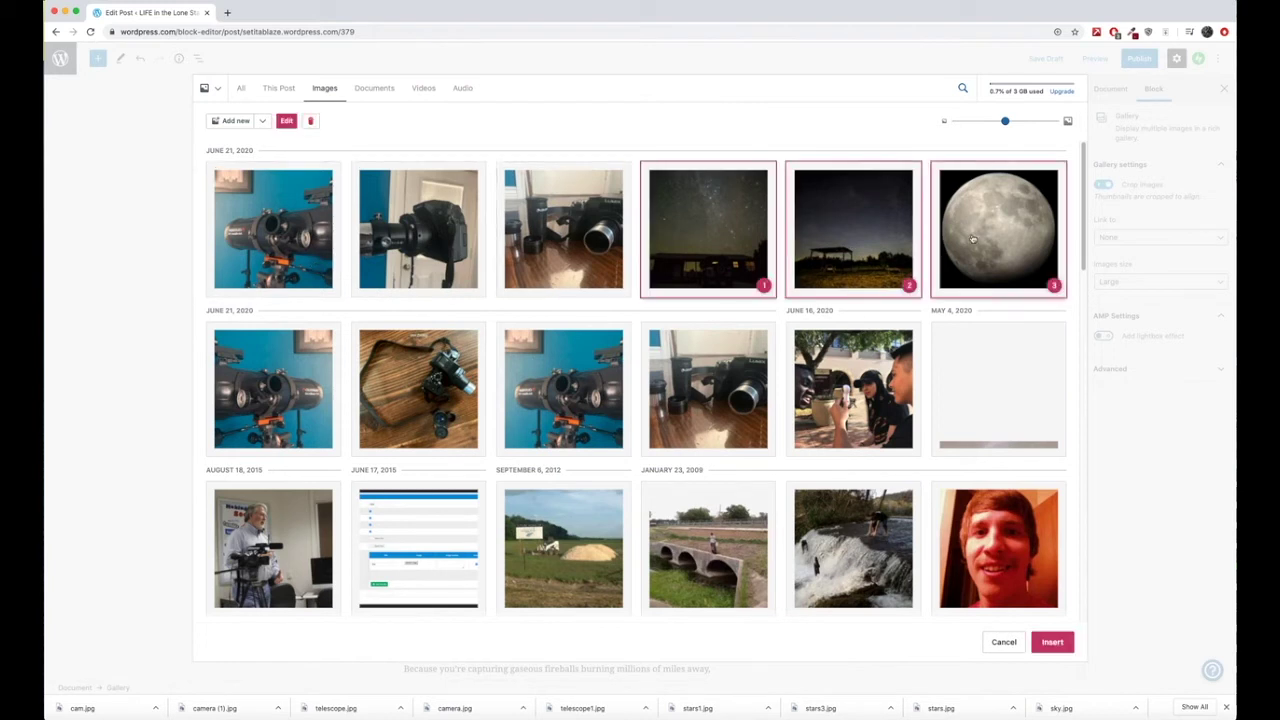
click(304, 373)
click(385, 388)
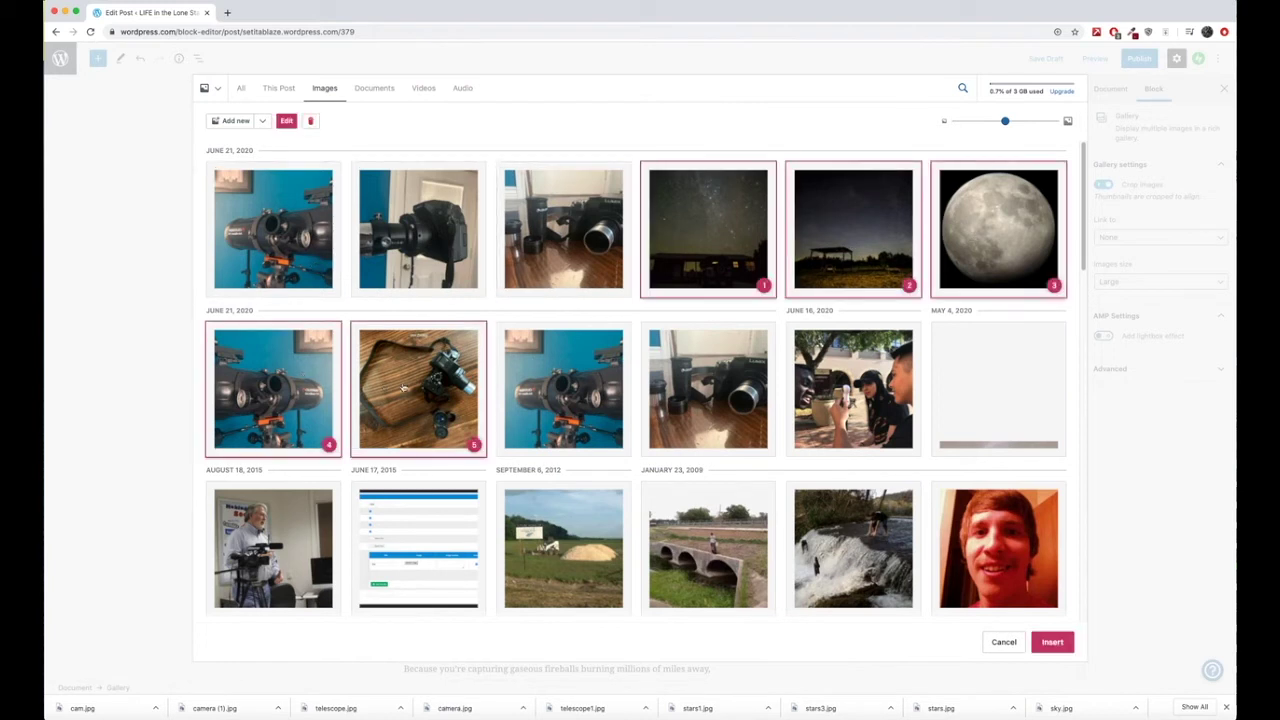
click(552, 396)
click(688, 398)
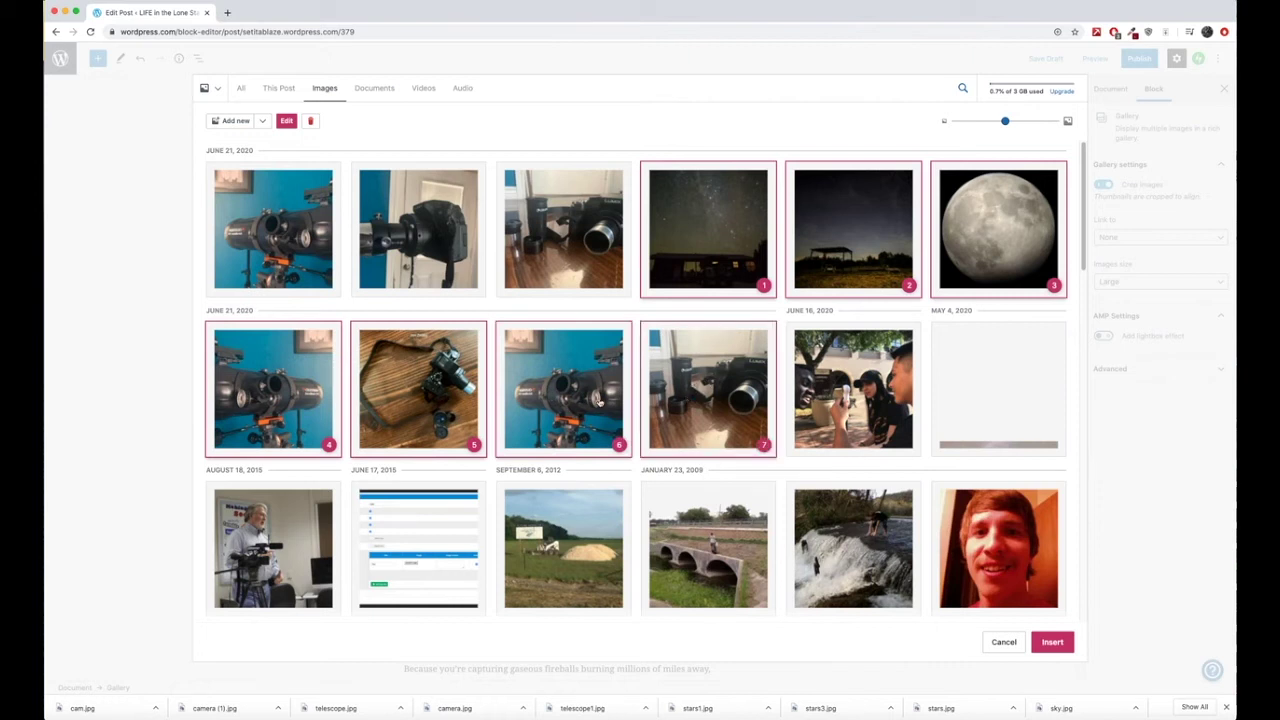
click(584, 397)
click(1052, 642)
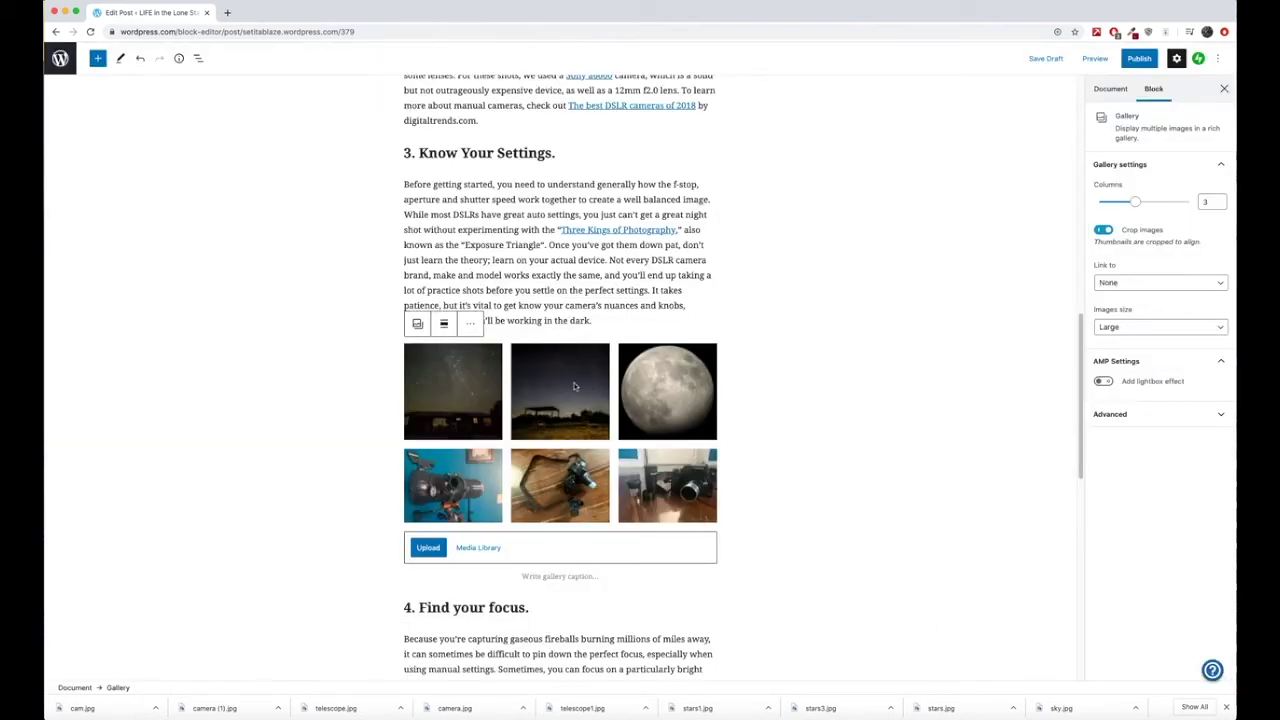
Move the second night-sky photo into the gallery's first slot
scroll(493, 395, down, 1)
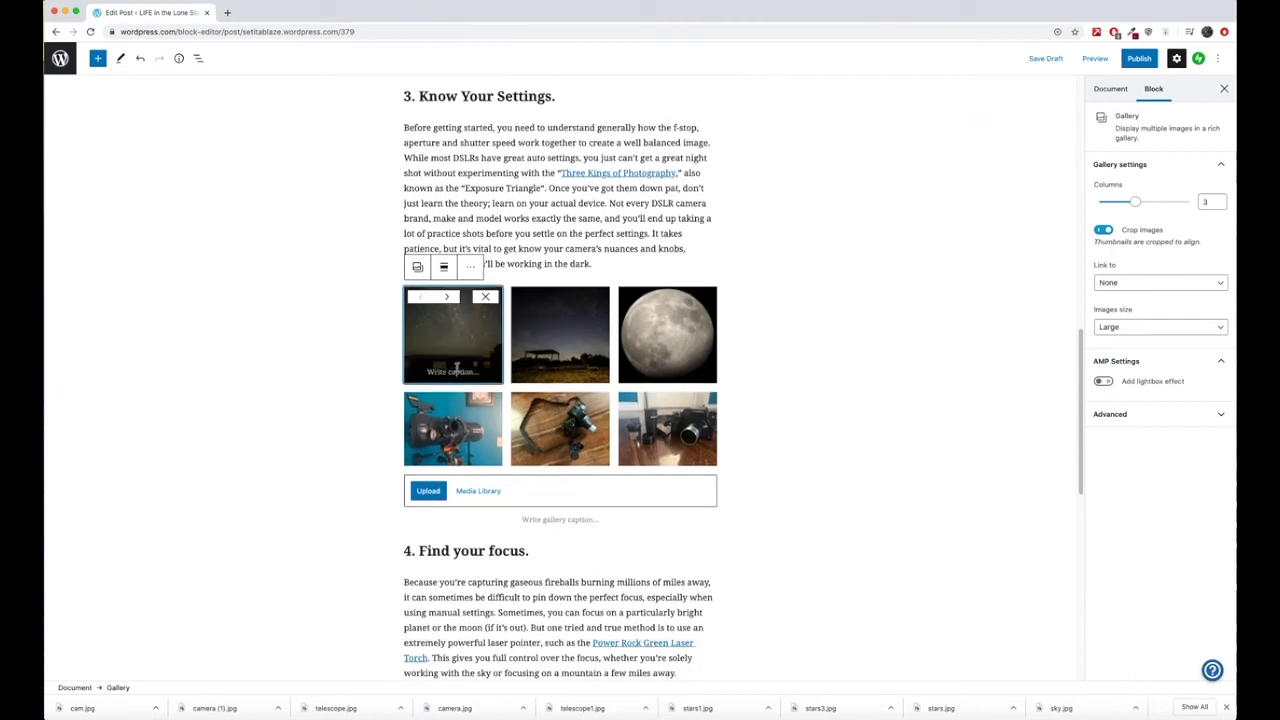
click(556, 360)
click(683, 366)
click(495, 422)
click(560, 428)
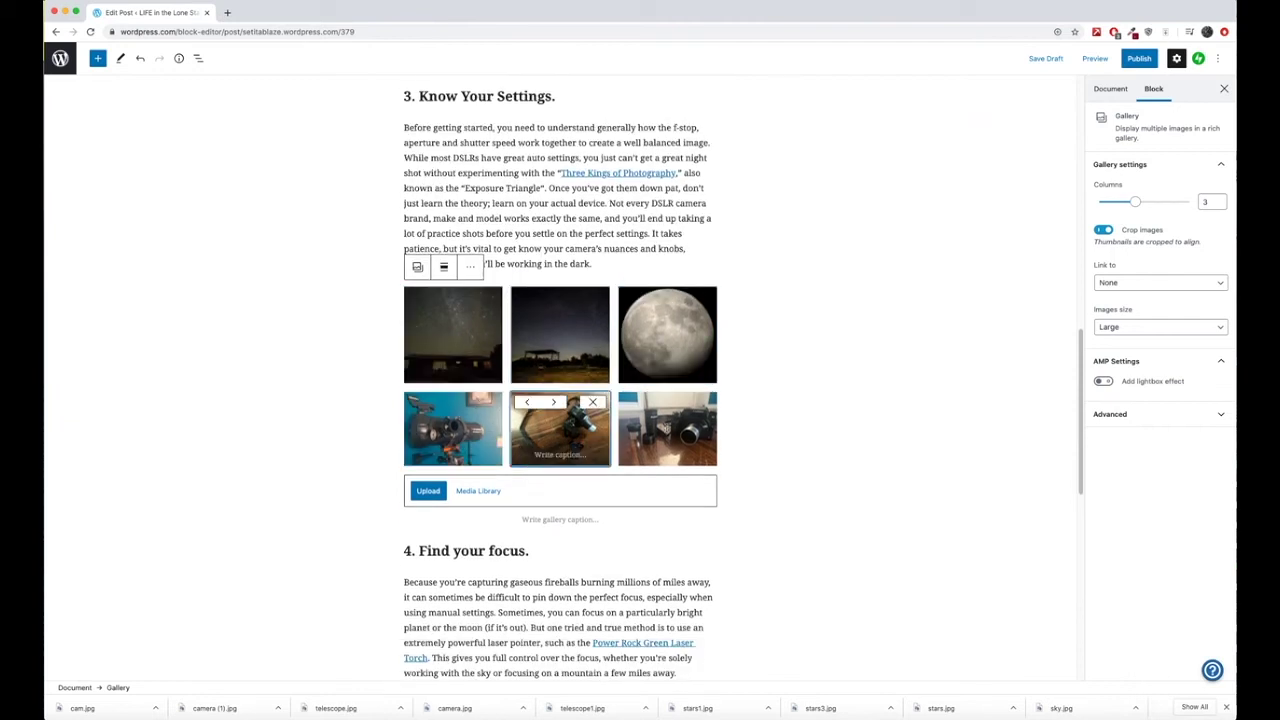
click(667, 428)
click(430, 362)
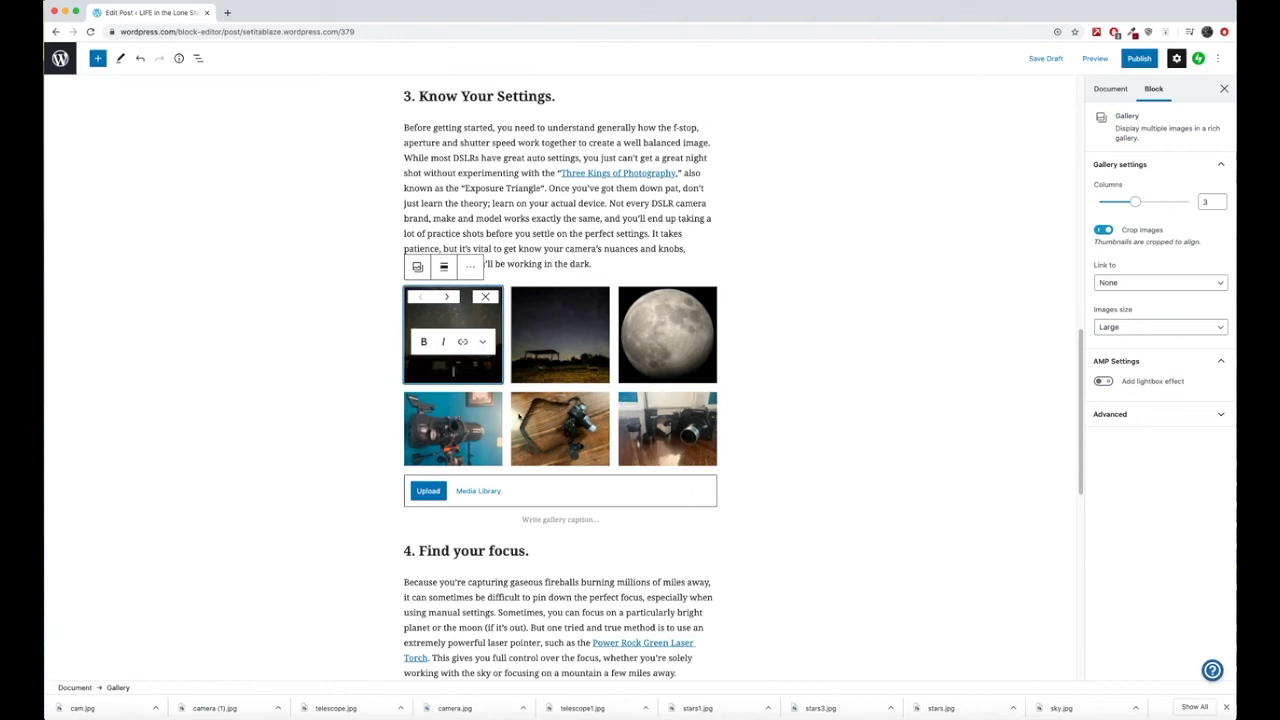
click(460, 355)
click(545, 354)
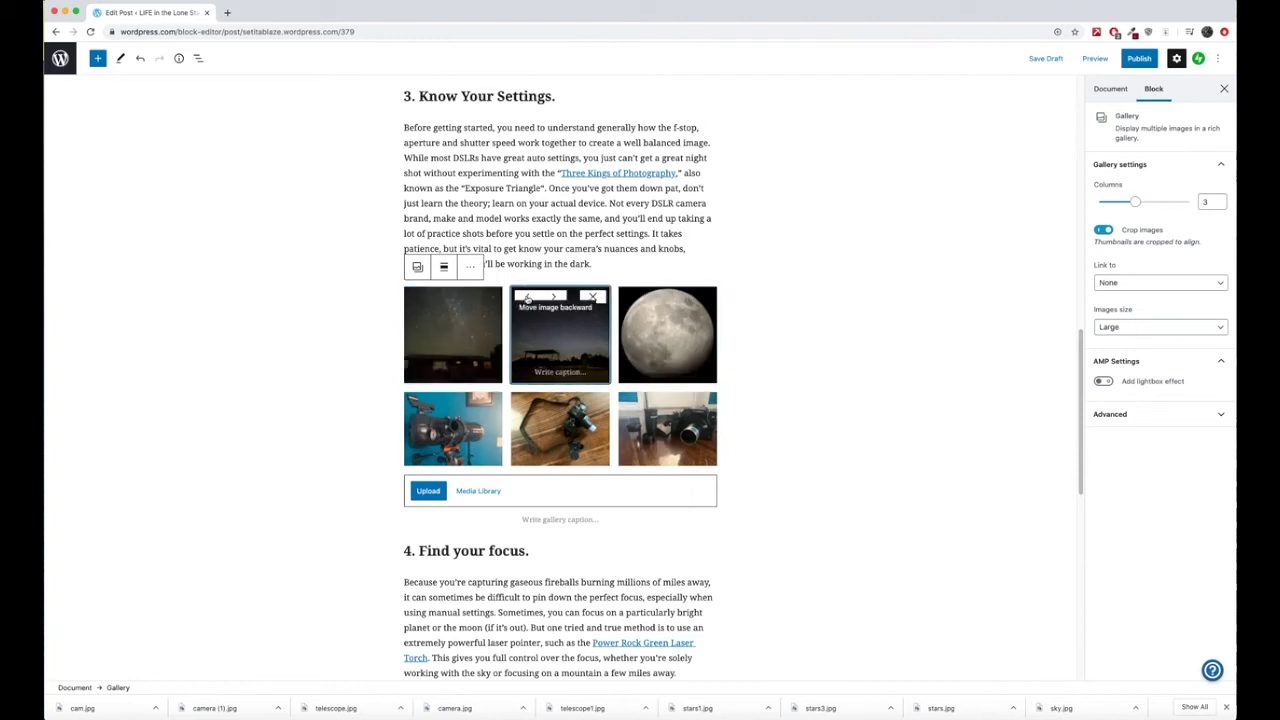
click(527, 298)
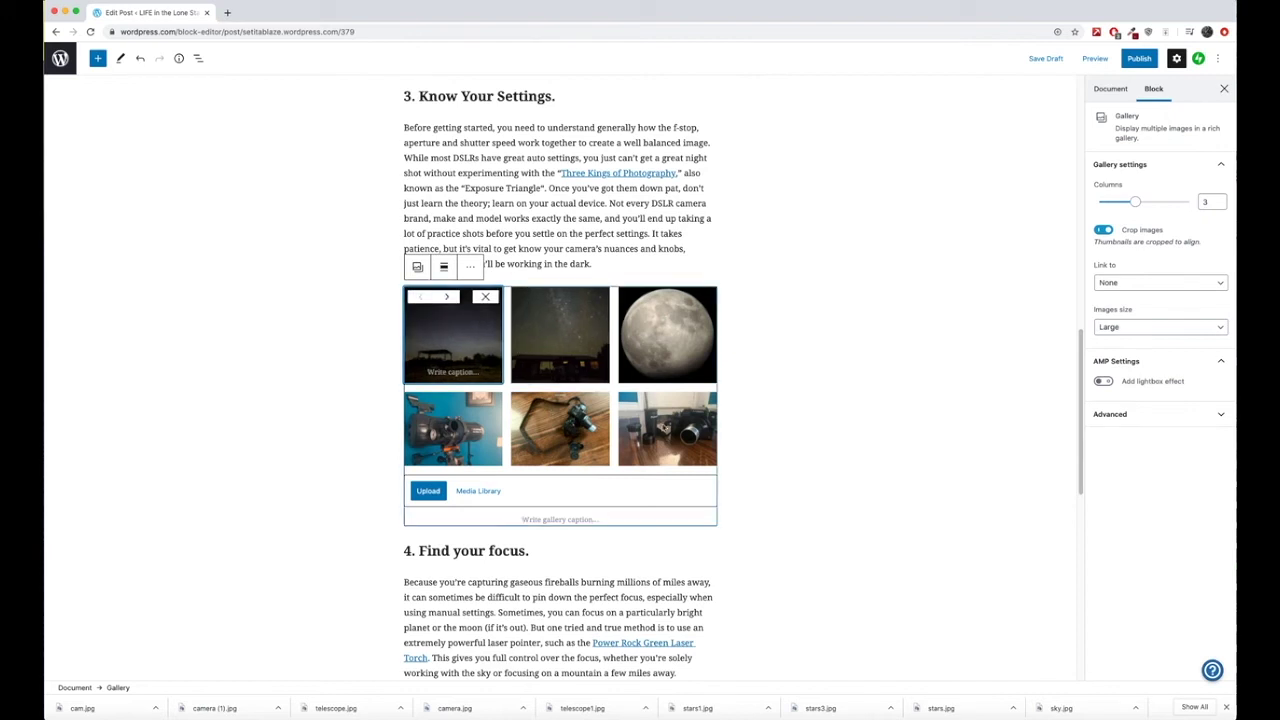
Move the camera photo forward to the first position in the gallery
click(668, 420)
click(634, 402)
click(527, 402)
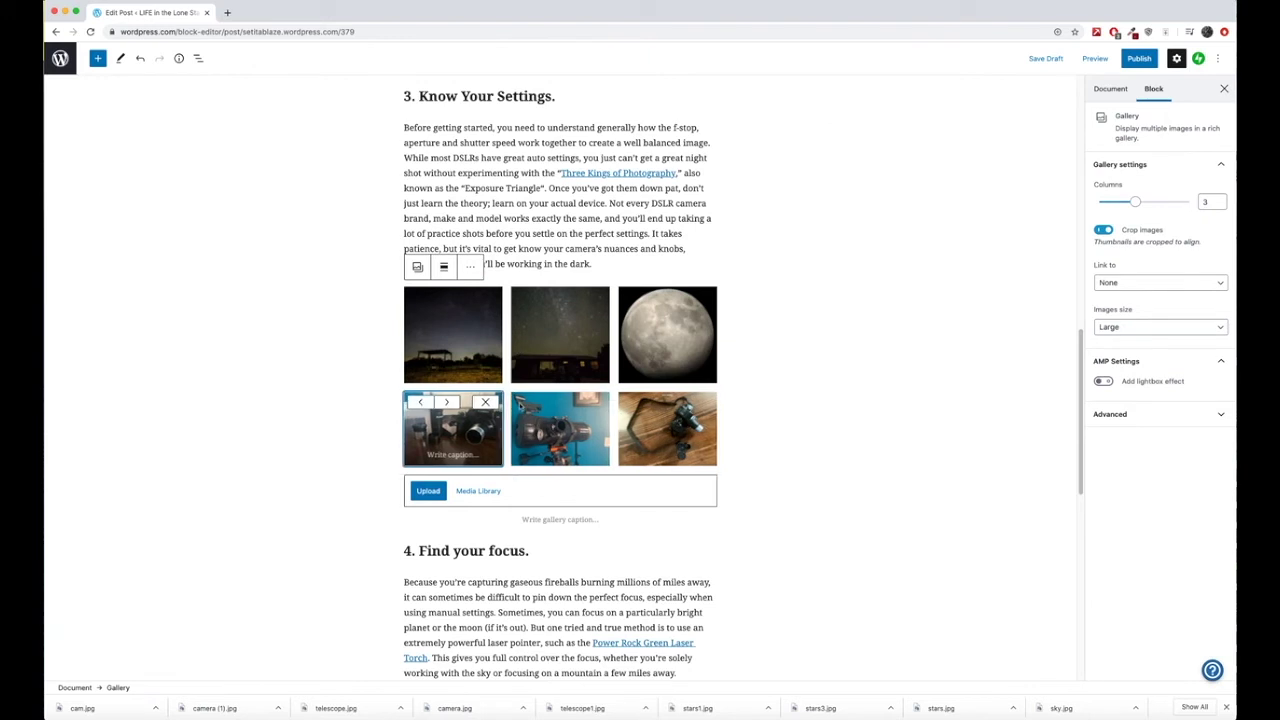
click(420, 401)
click(630, 298)
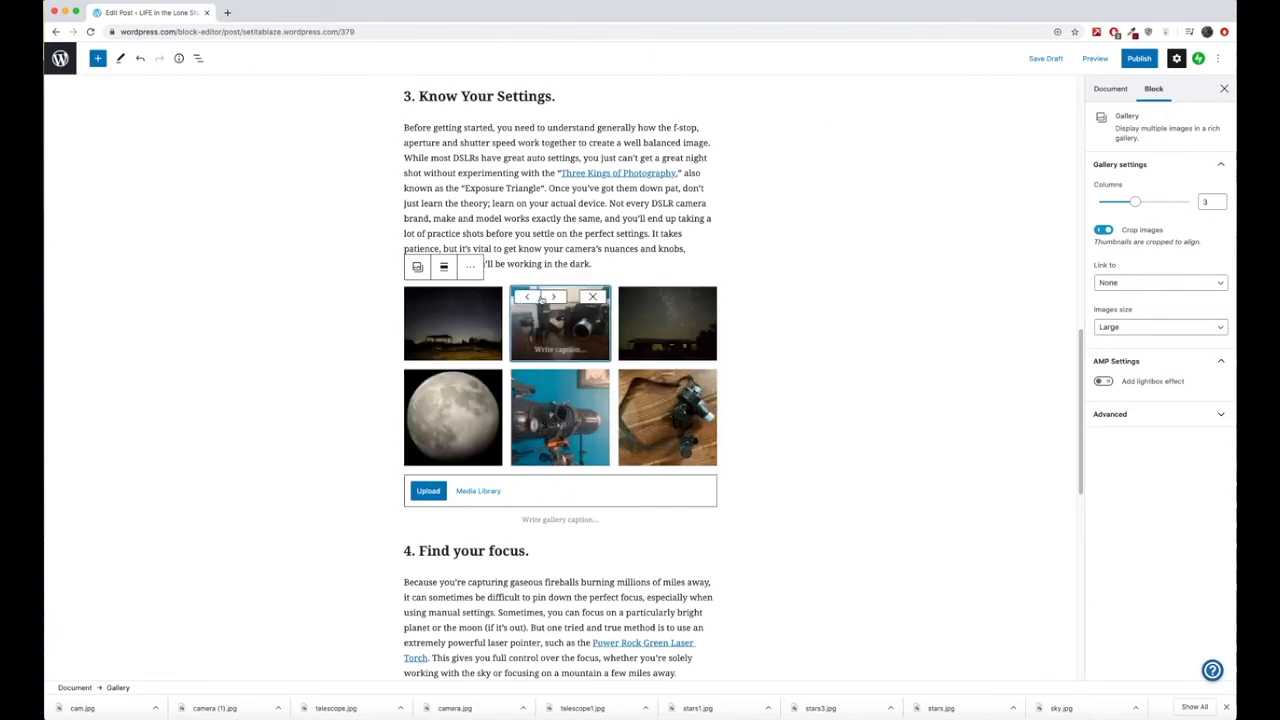
click(527, 298)
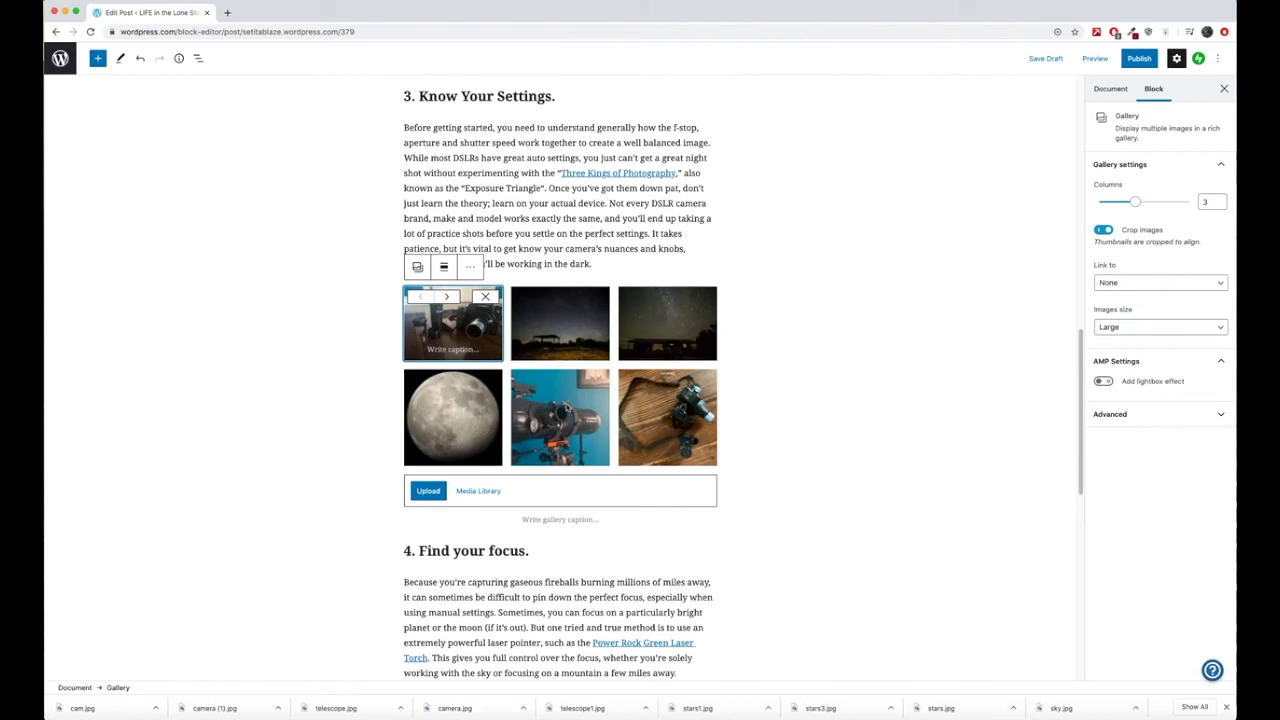
Move the telescope photo to second and the camera-on-wood photo to third position
click(556, 401)
click(528, 381)
click(420, 380)
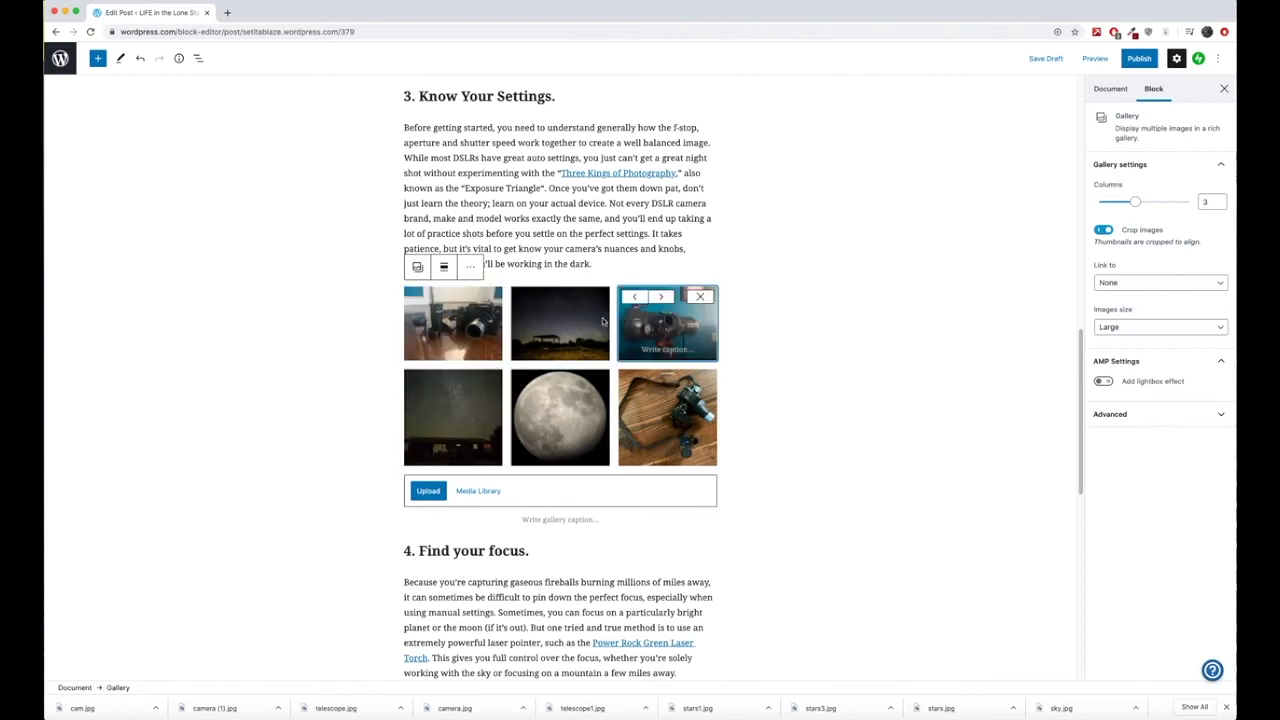
click(631, 298)
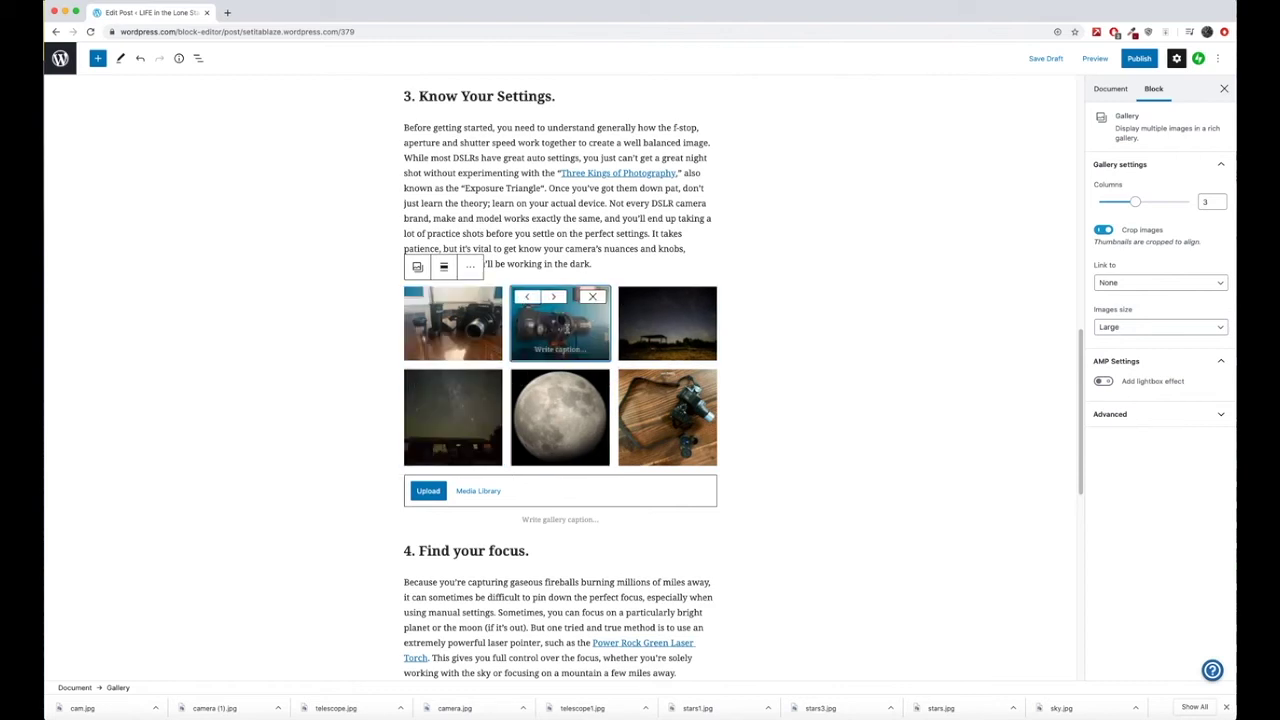
click(661, 412)
click(634, 381)
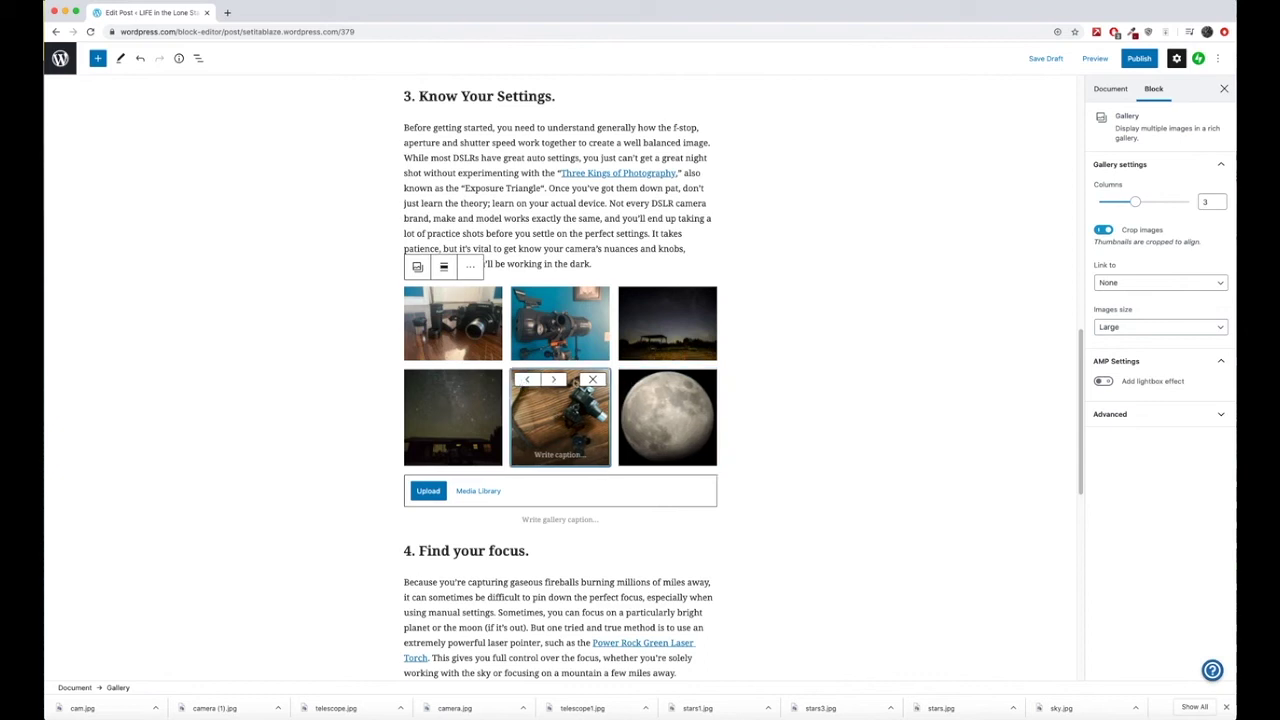
click(526, 381)
click(420, 380)
Keep the dark landscape, star field and moon photos last, then deselect the gallery
click(441, 328)
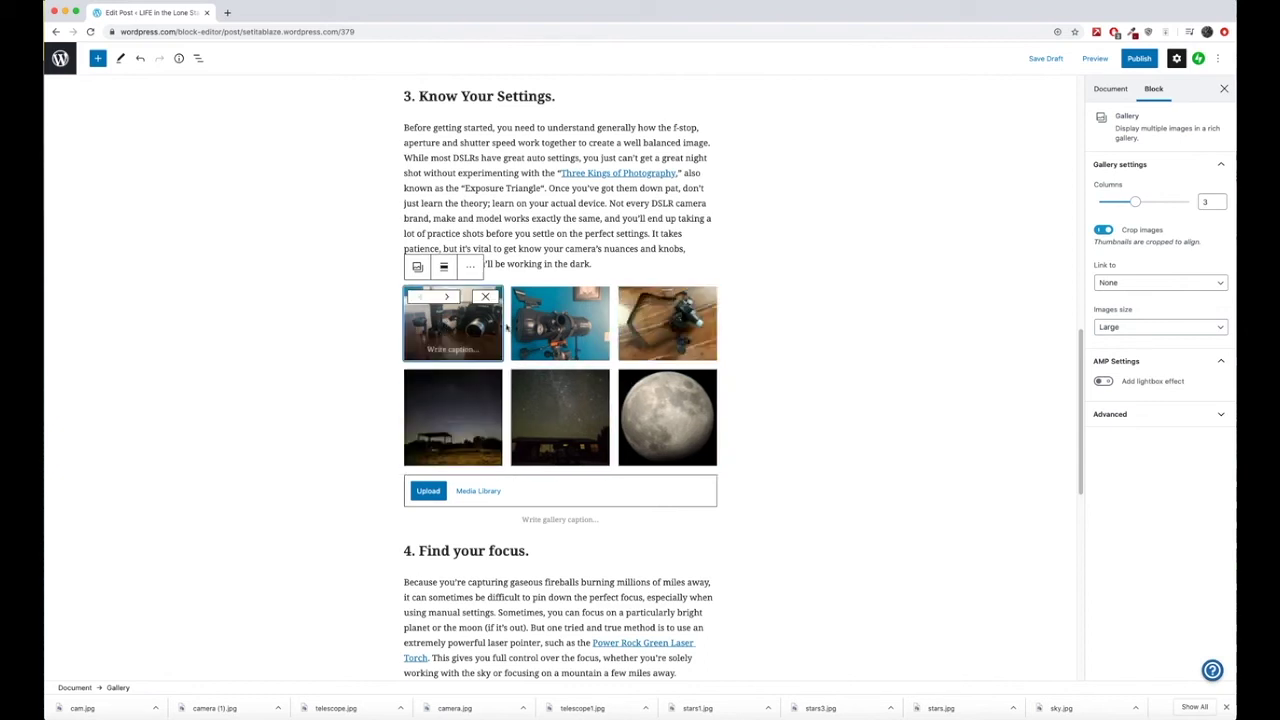
click(462, 402)
click(558, 407)
click(680, 425)
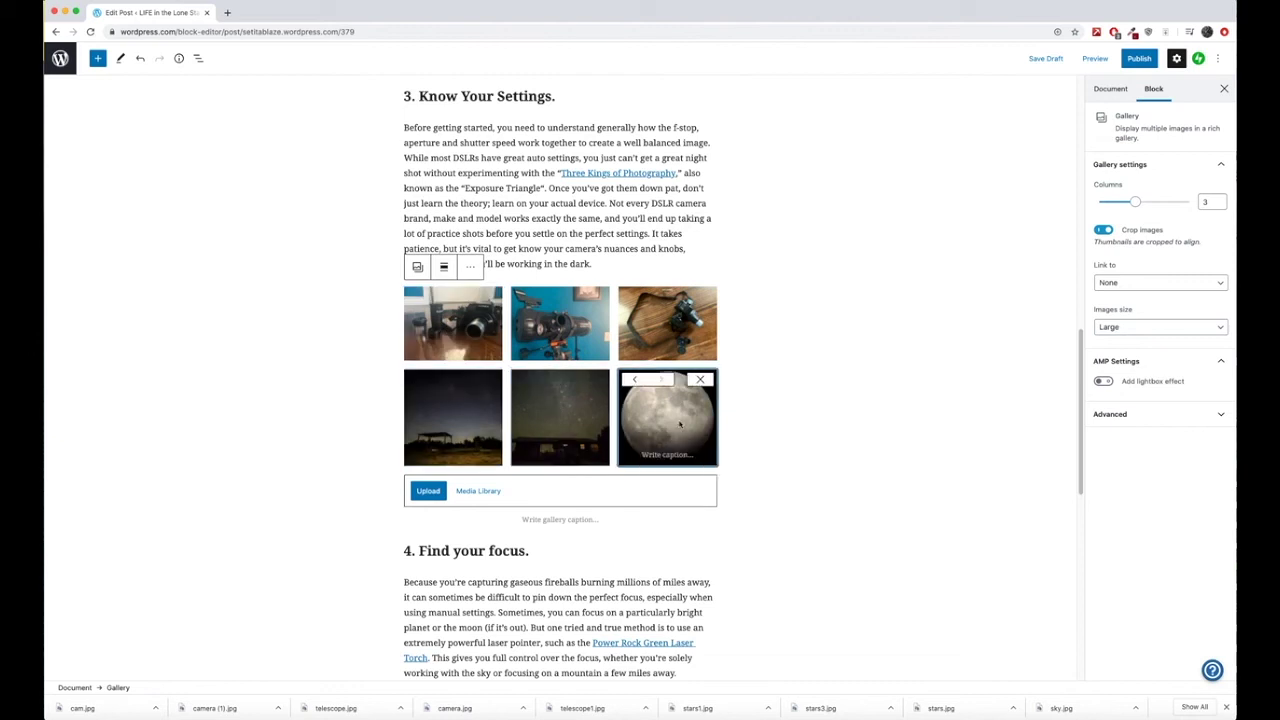
mouse_move(680, 425)
mouse_down()
mouse_move(590, 423)
mouse_move(667, 428)
mouse_up()
click(614, 264)
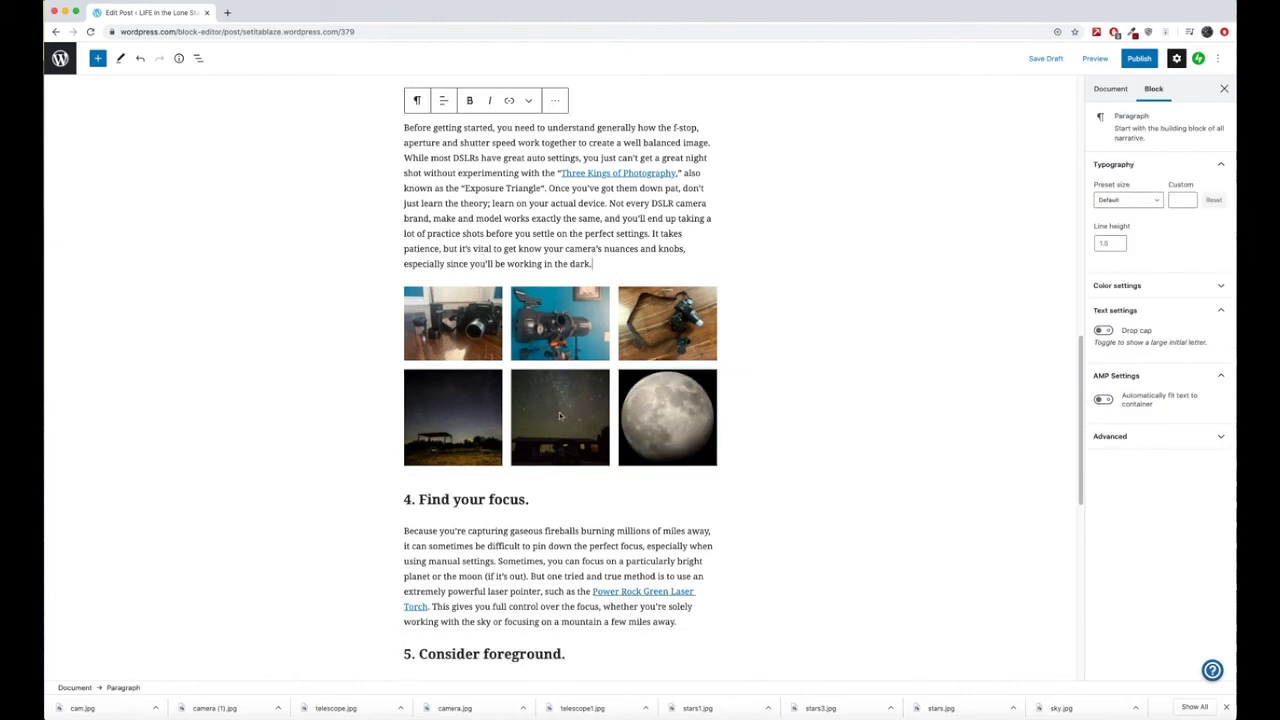
Drag the gallery's Columns slider from 3 to 2
click(525, 350)
click(452, 342)
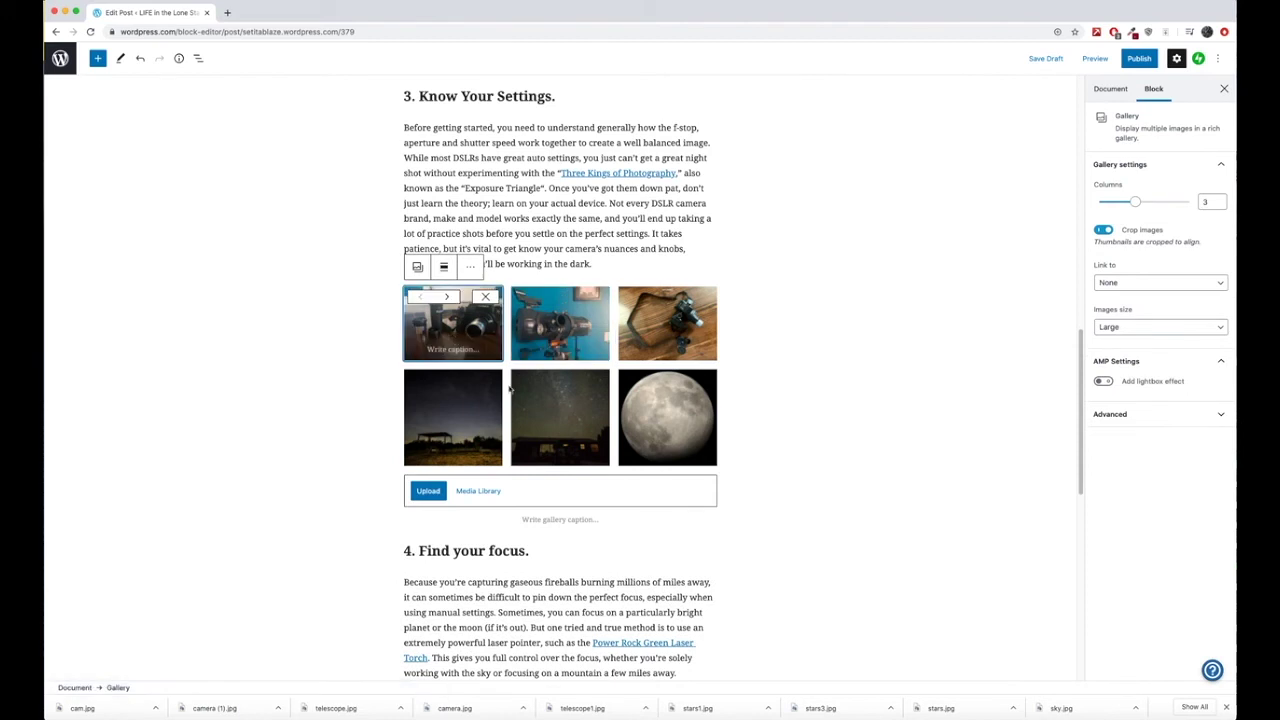
mouse_move(1135, 202)
mouse_down()
mouse_move(1170, 202)
mouse_move(1118, 202)
mouse_up()
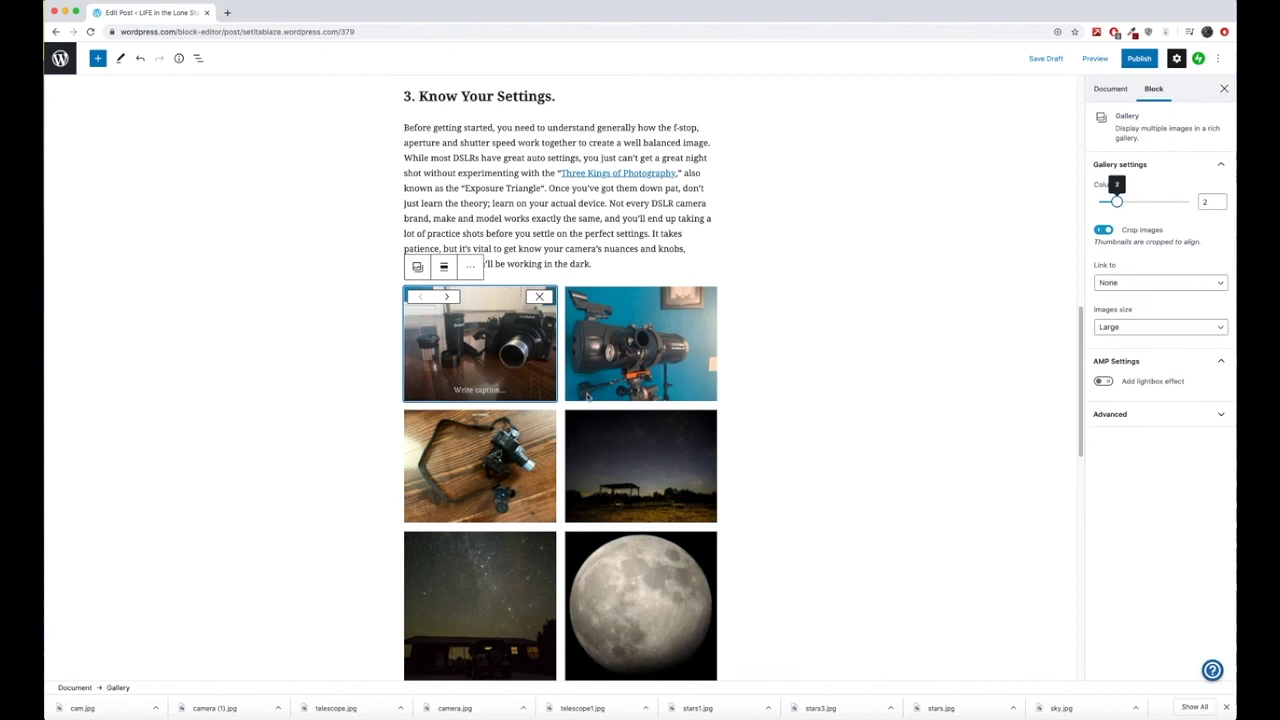
scroll(588, 397, down, 2)
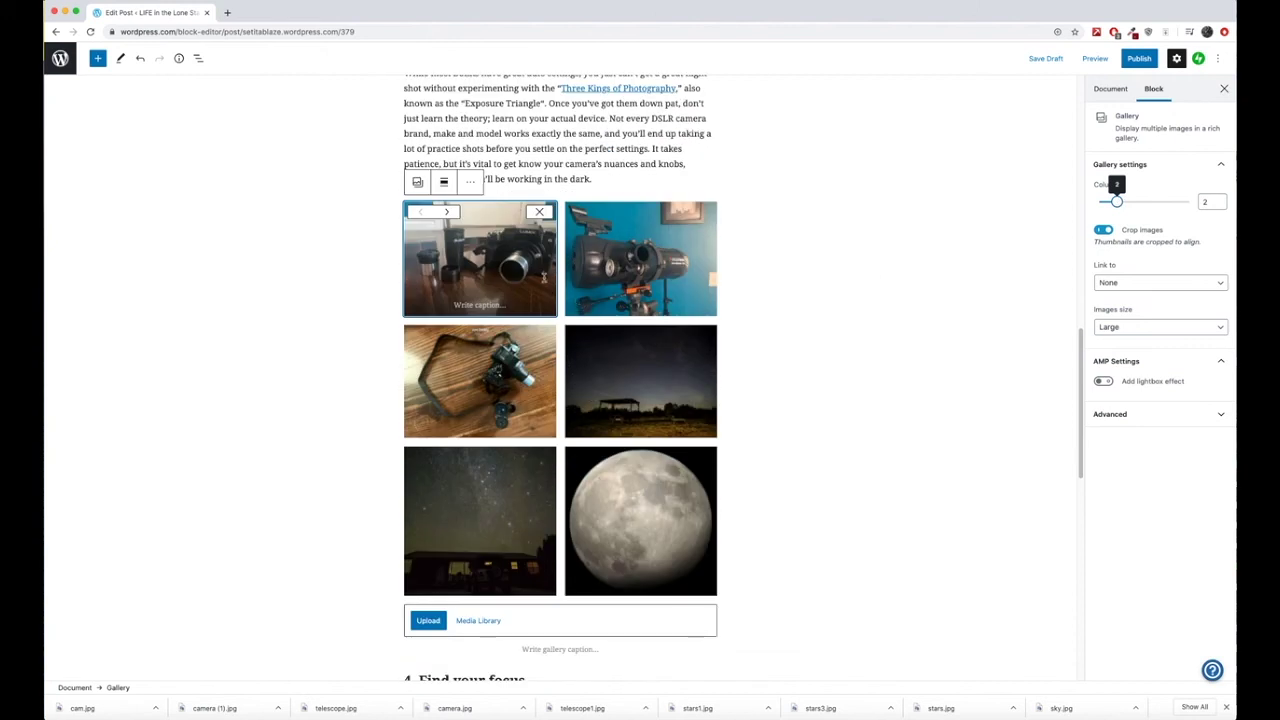
click(601, 148)
Preview the post, open the first gallery photo in the lightbox, advance two photos, then close it
click(1097, 58)
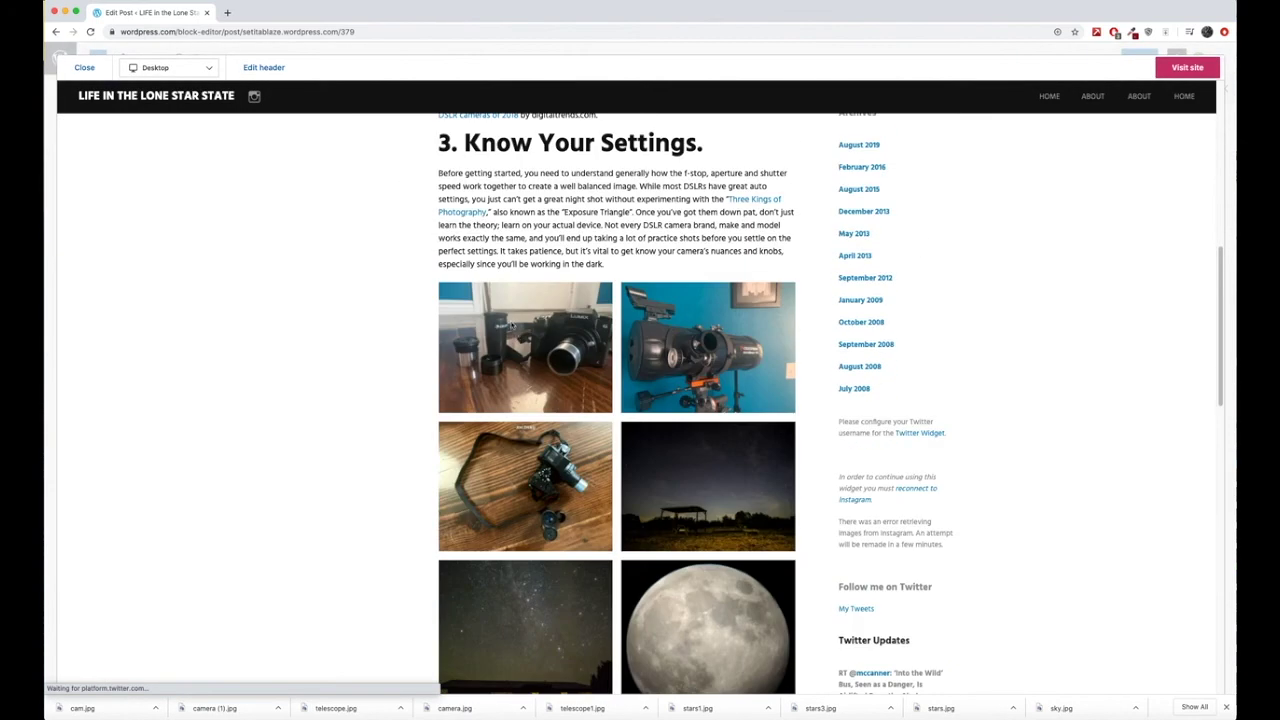
scroll(500, 303, up, 3)
scroll(406, 309, down, 4)
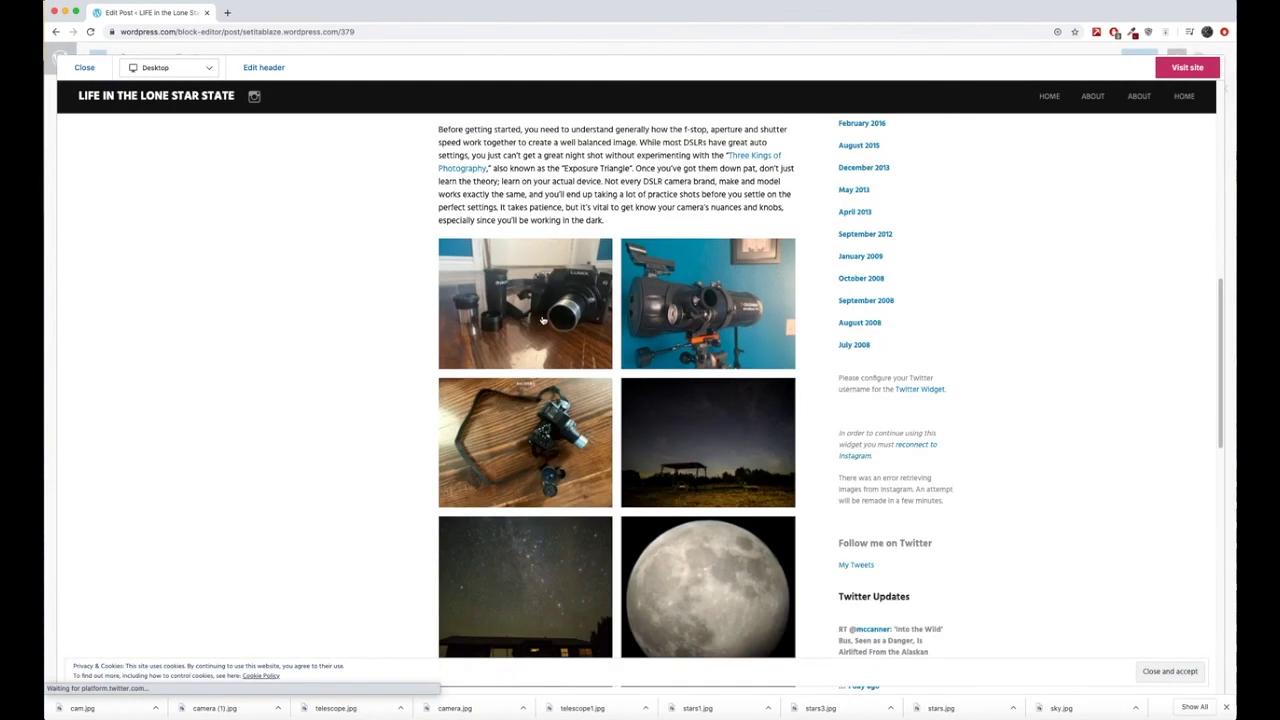
click(542, 319)
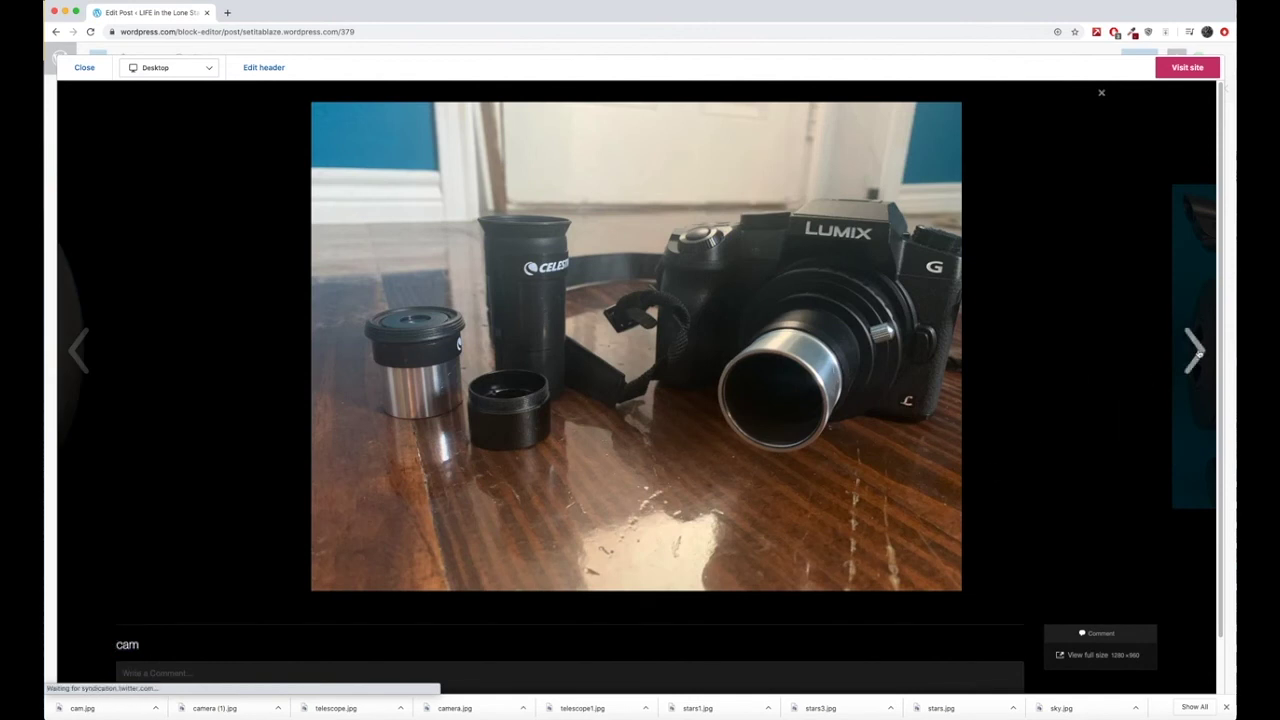
click(1197, 352)
click(1196, 353)
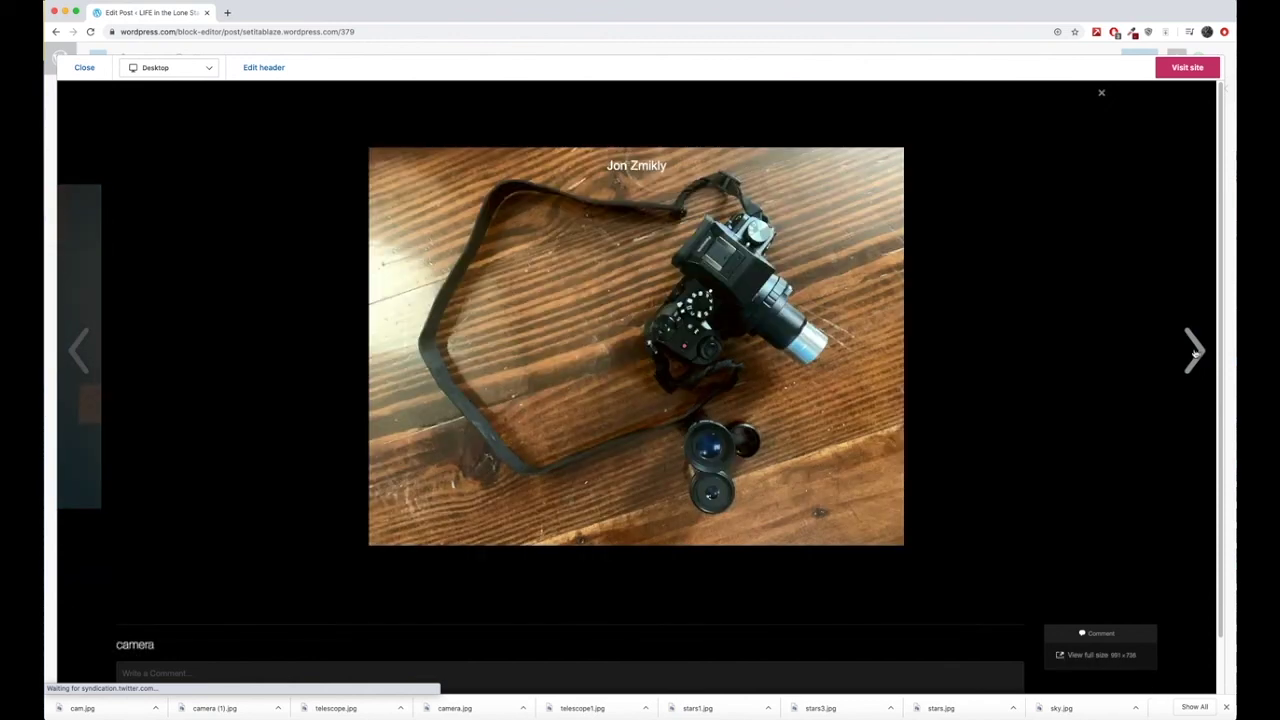
click(1124, 377)
Scroll through the preview to review the two-column gallery under 'Know Your Settings'
scroll(480, 342, down, 4)
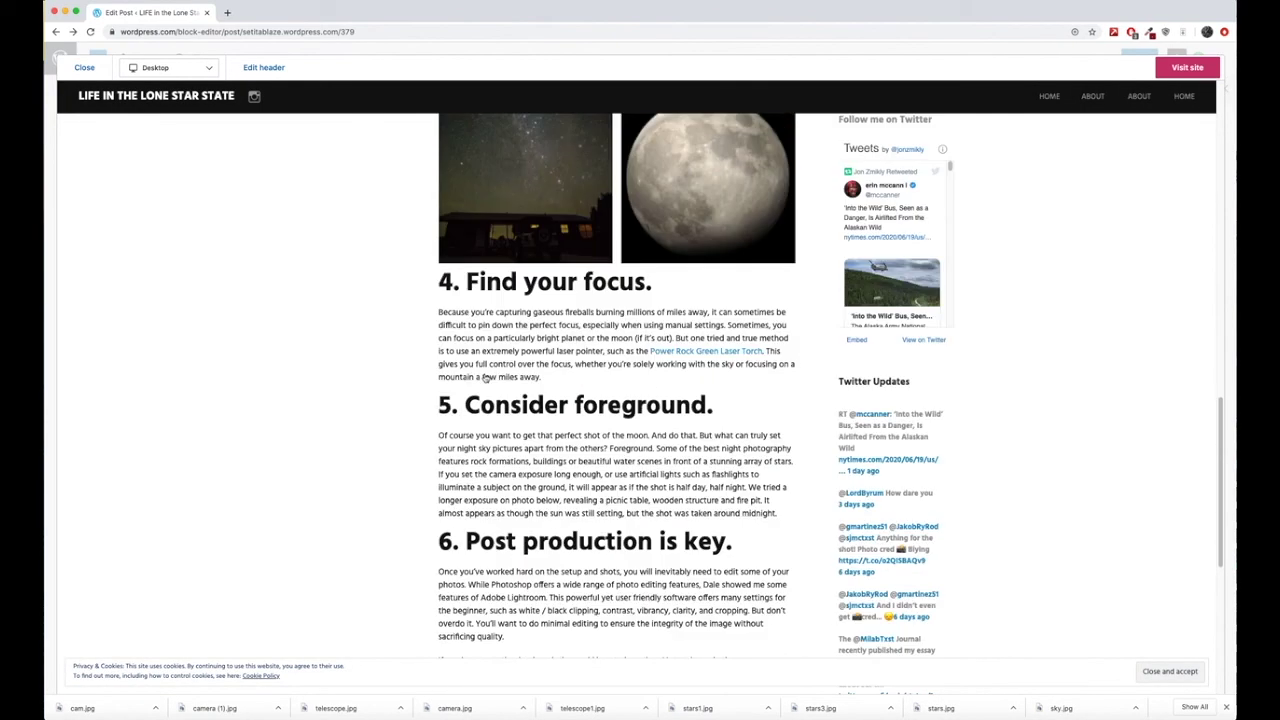
scroll(486, 377, up, 7)
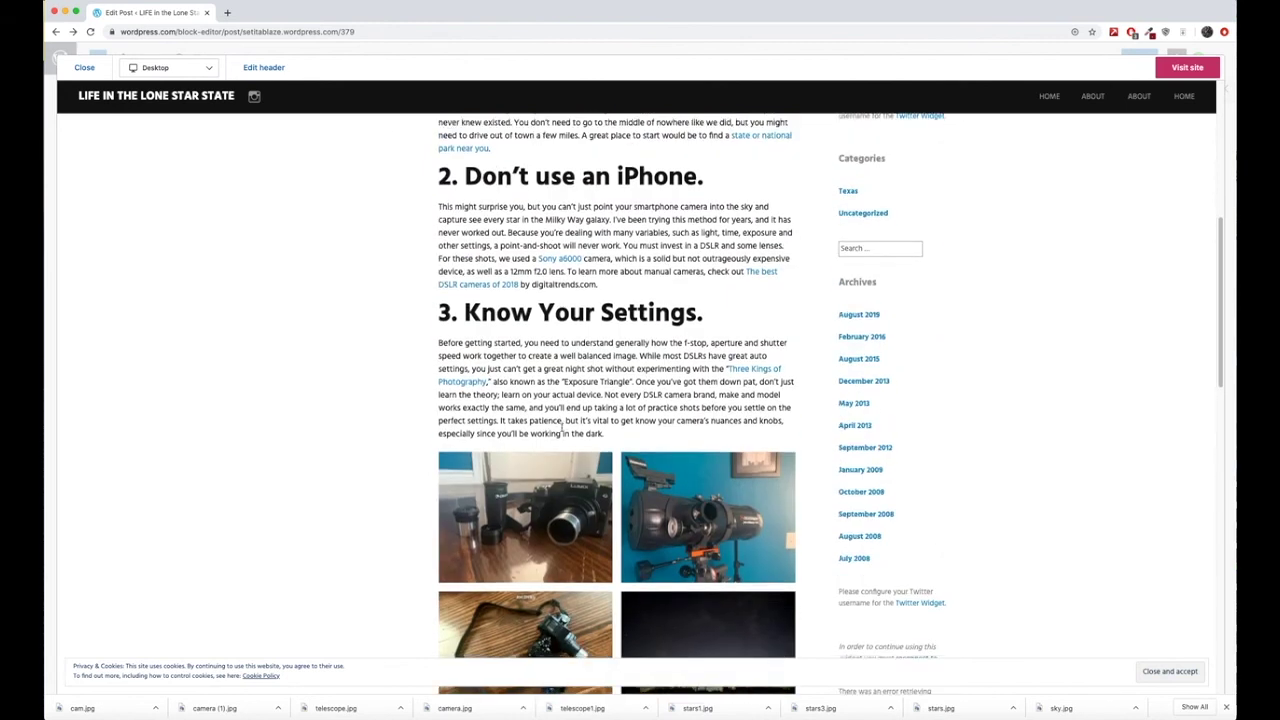
scroll(550, 414, up, 3)
scroll(555, 422, up, 3)
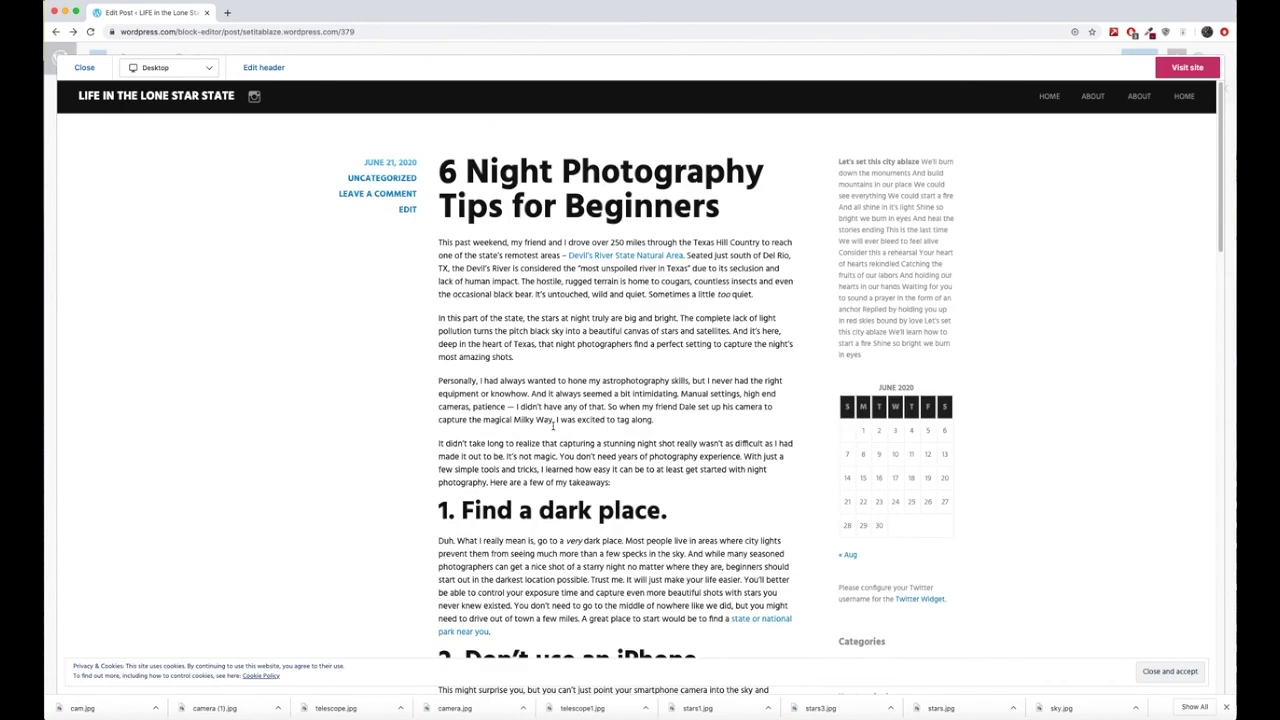
scroll(544, 445, down, 4)
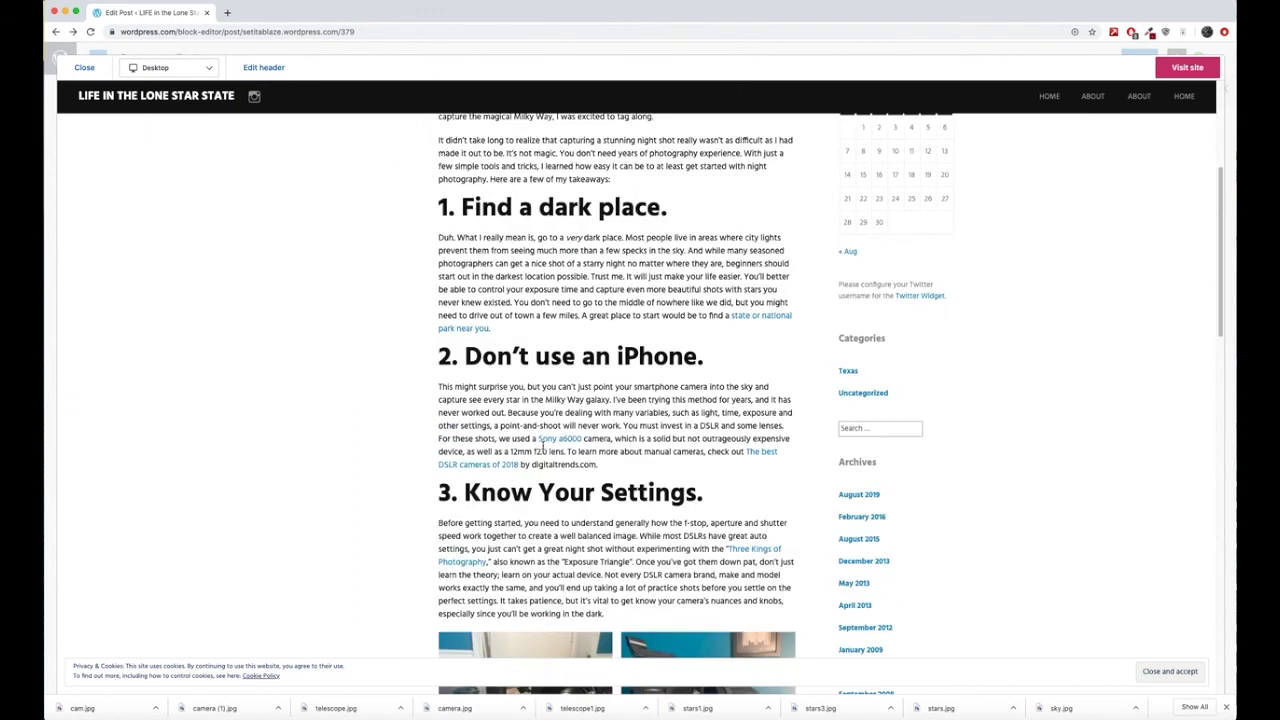
scroll(544, 445, down, 3)
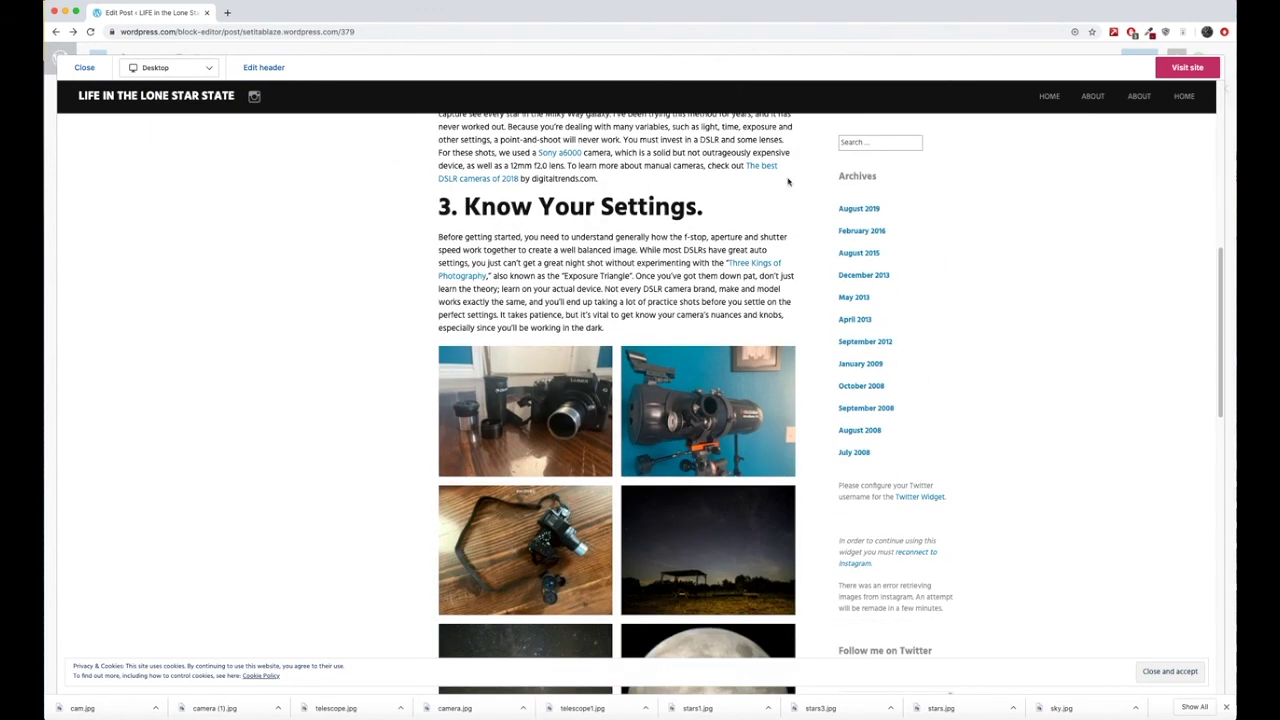